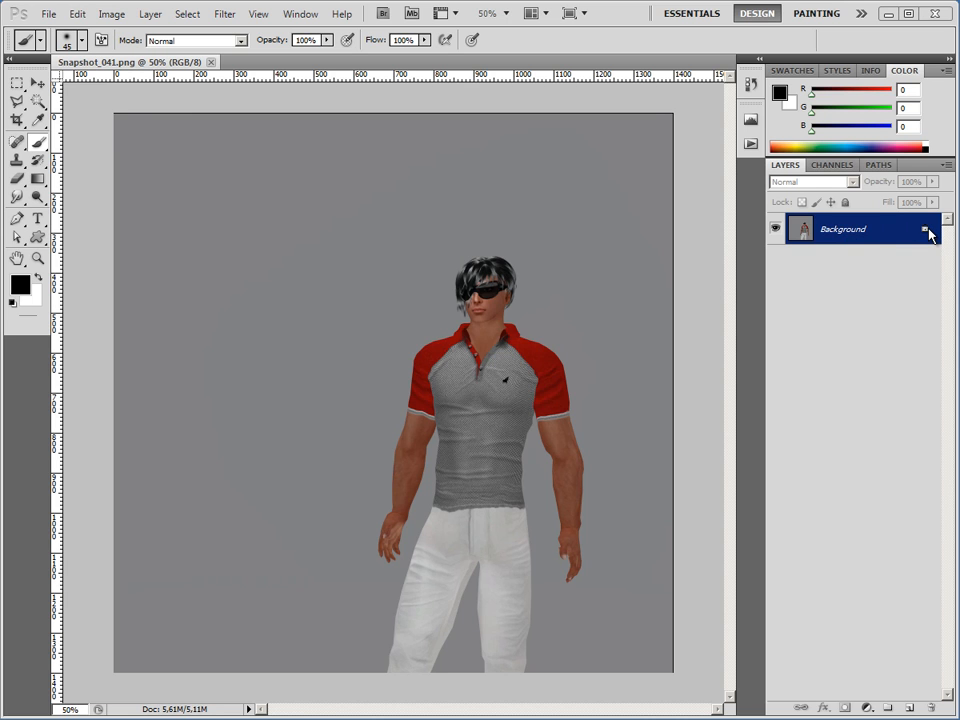
Convert the Background to a regular layer named Layer 0 and crop the image closely around the standing figure
double_click(845, 238)
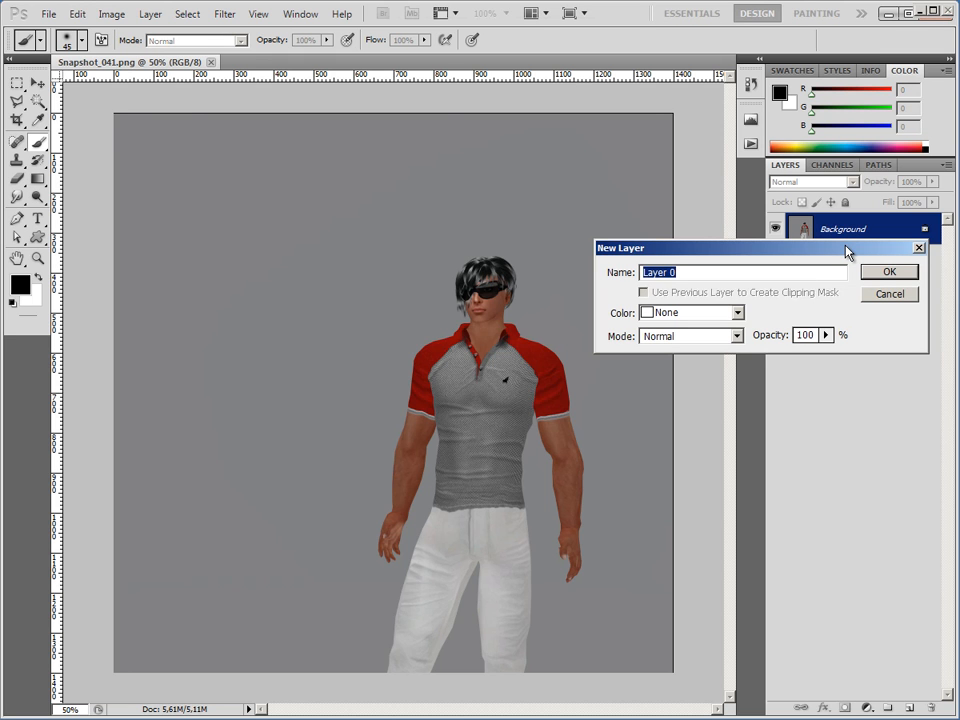
click(888, 272)
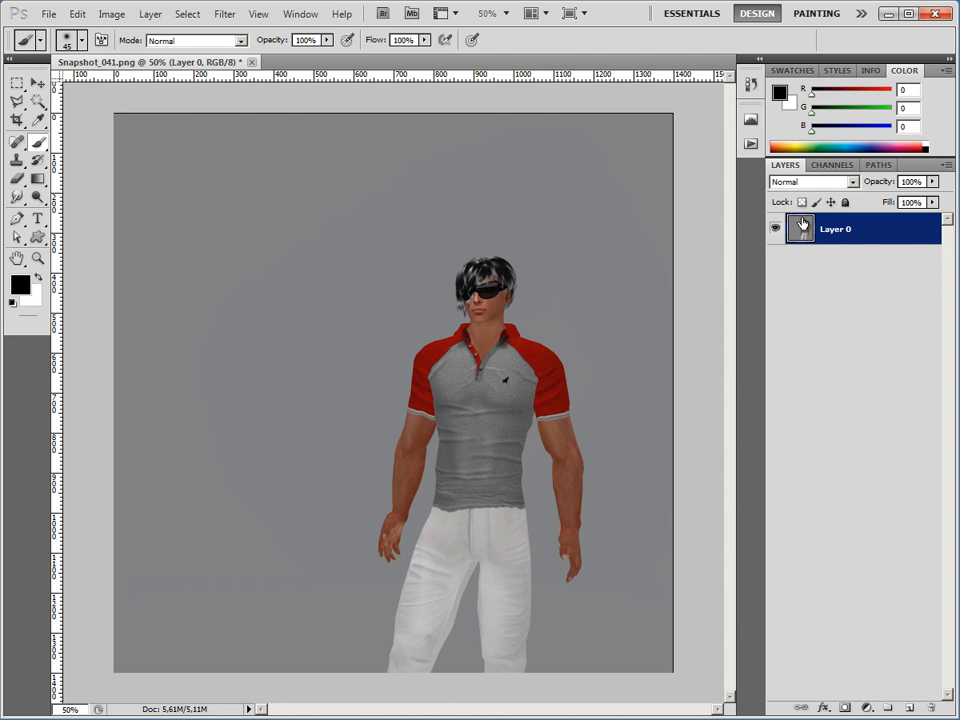
click(17, 120)
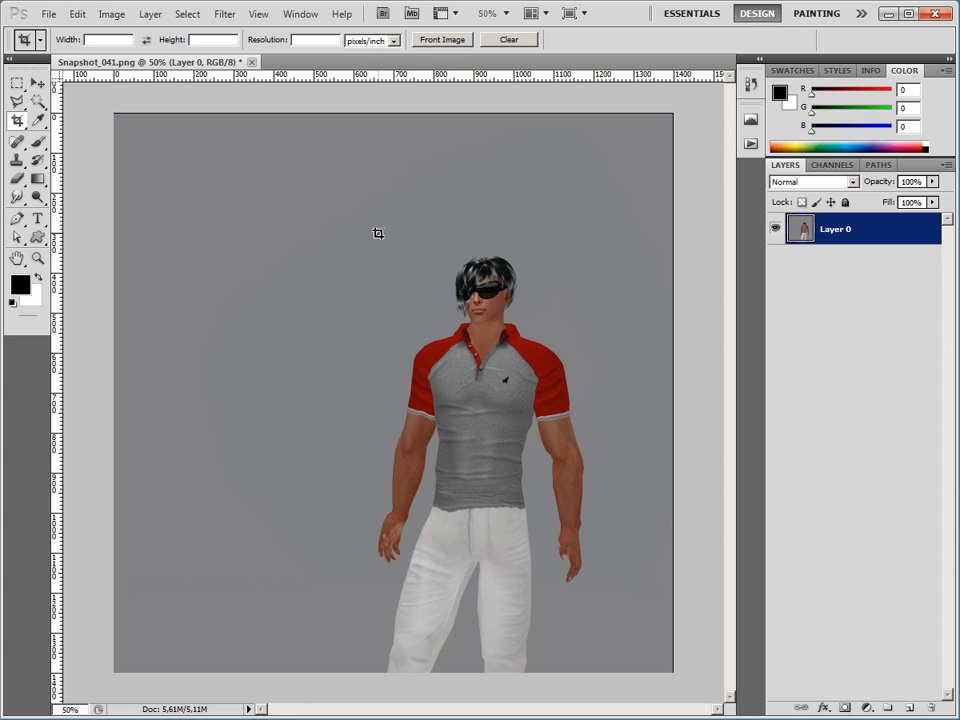
mouse_move(362, 228)
mouse_down()
mouse_move(381, 331)
mouse_move(493, 538)
mouse_move(606, 641)
mouse_move(604, 679)
mouse_up()
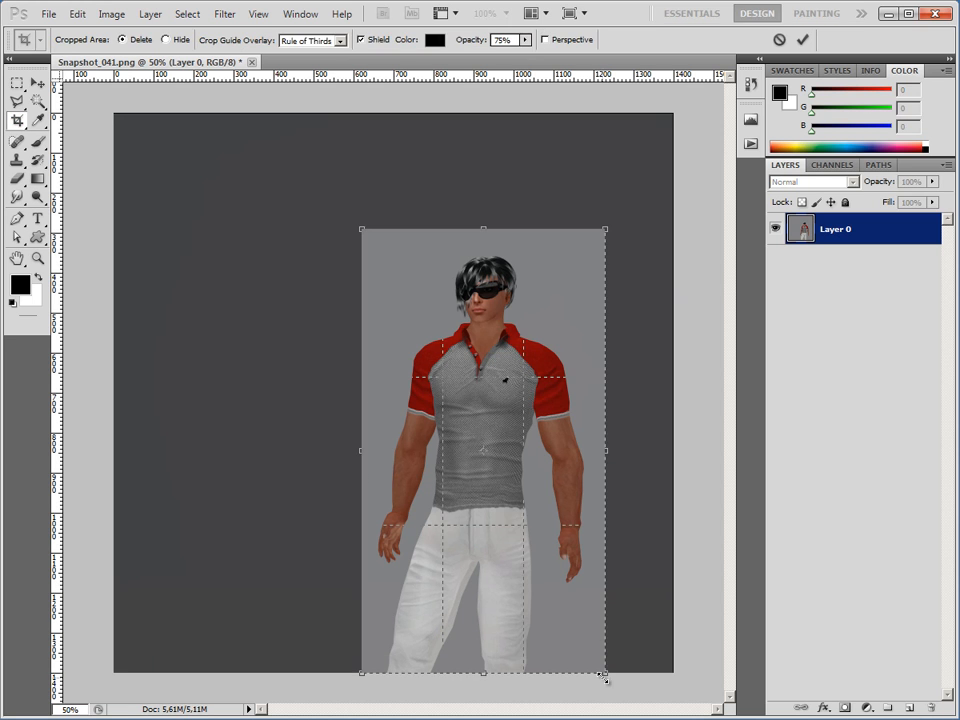
key(Return)
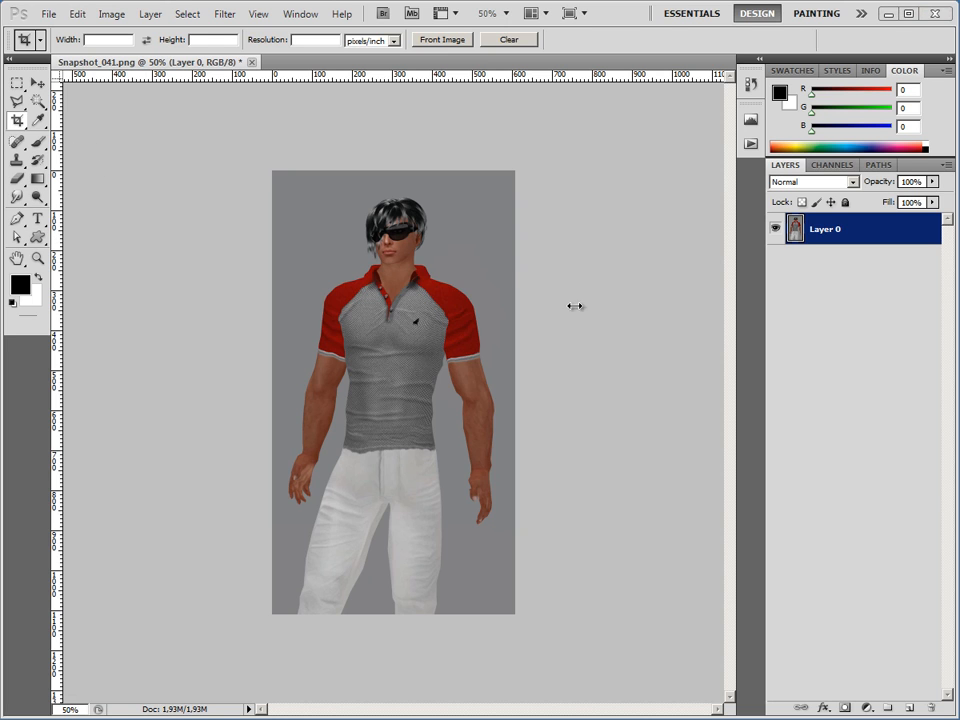
Set the Magic Wand tolerance to 10 and select the gray background around the figure
click(38, 102)
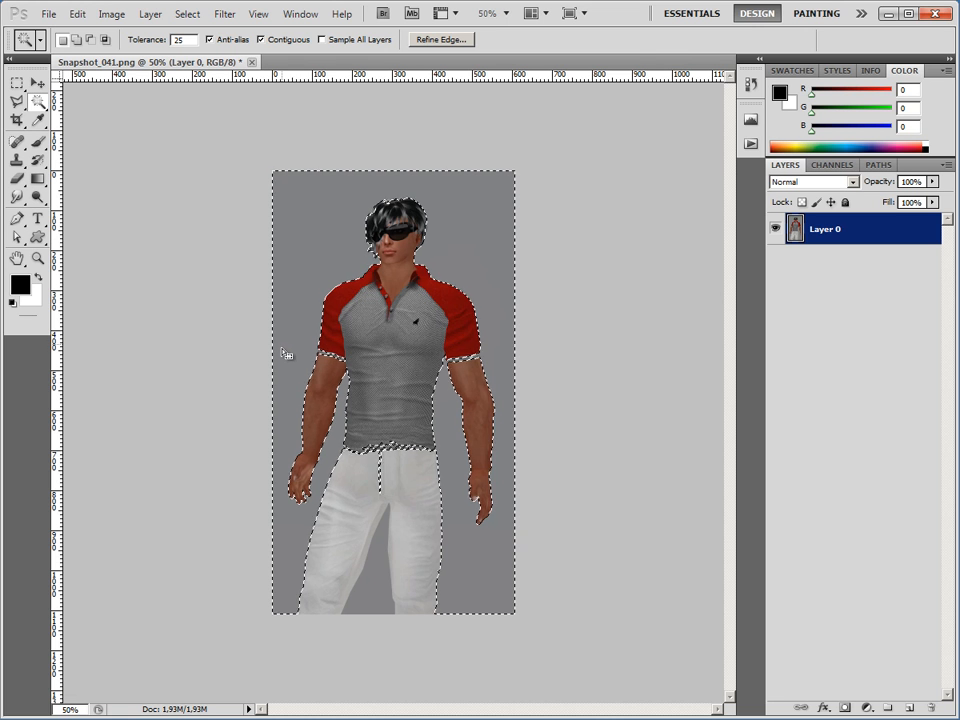
scroll(405, 369, up, 8)
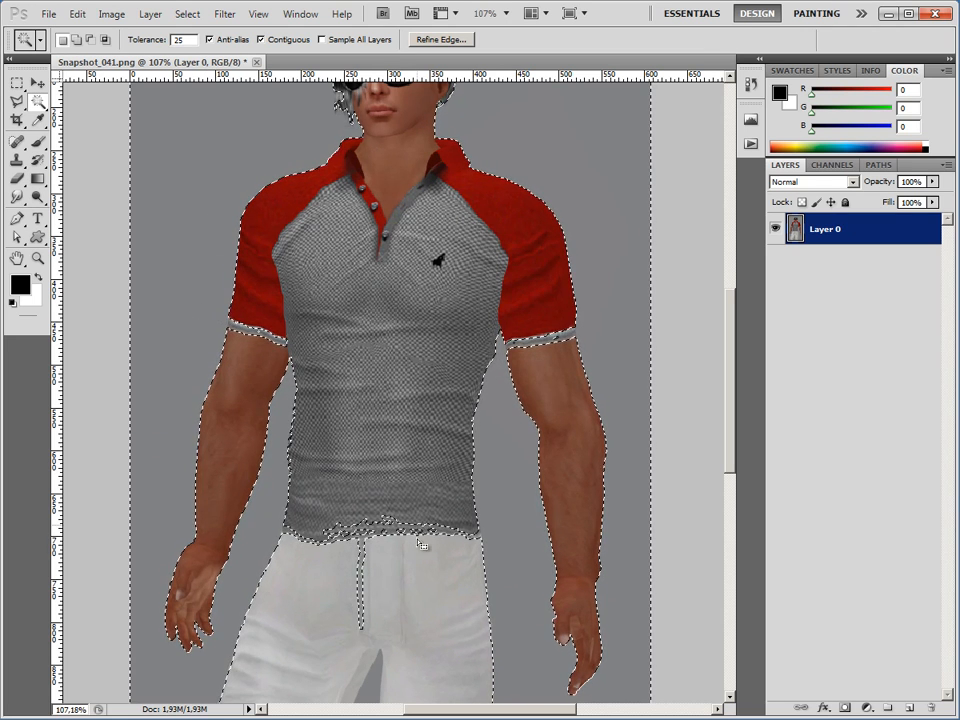
scroll(508, 470, down, 5)
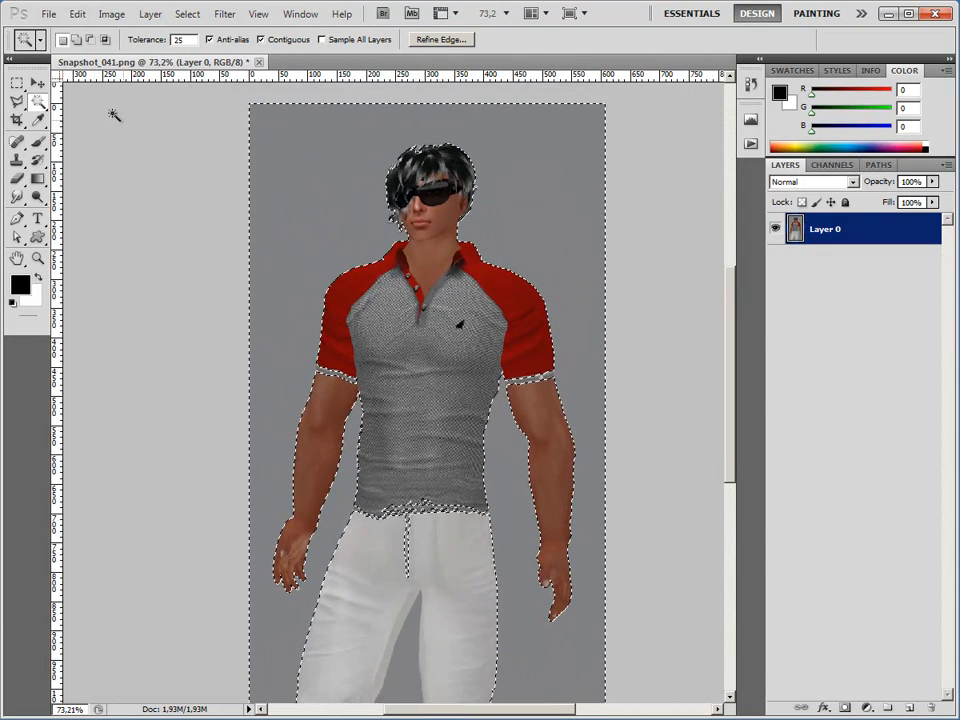
double_click(179, 40)
text(10)
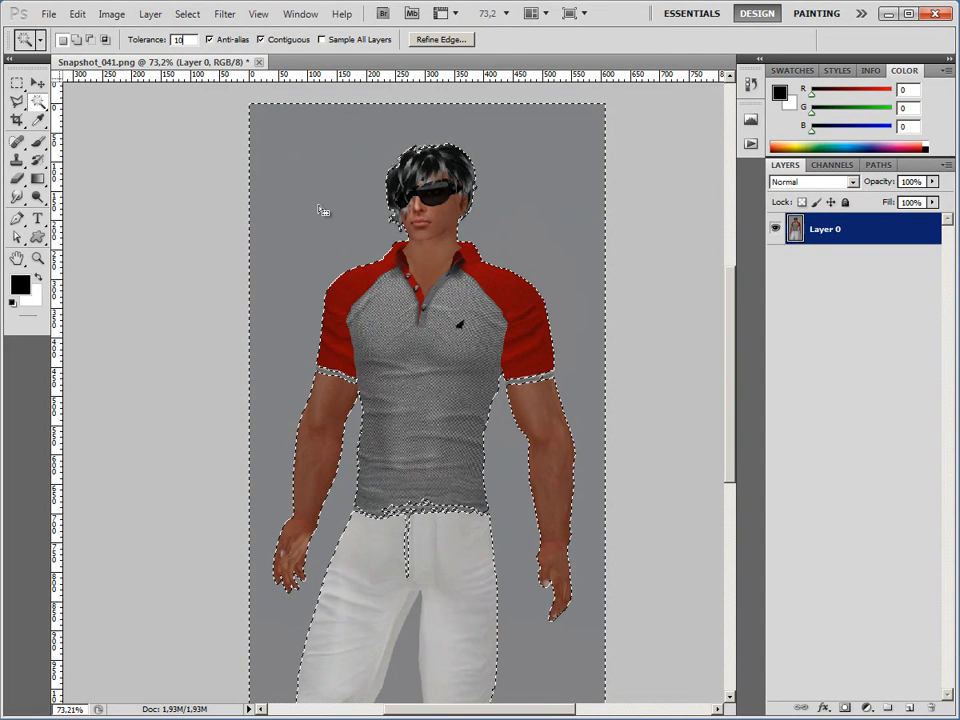
click(317, 265)
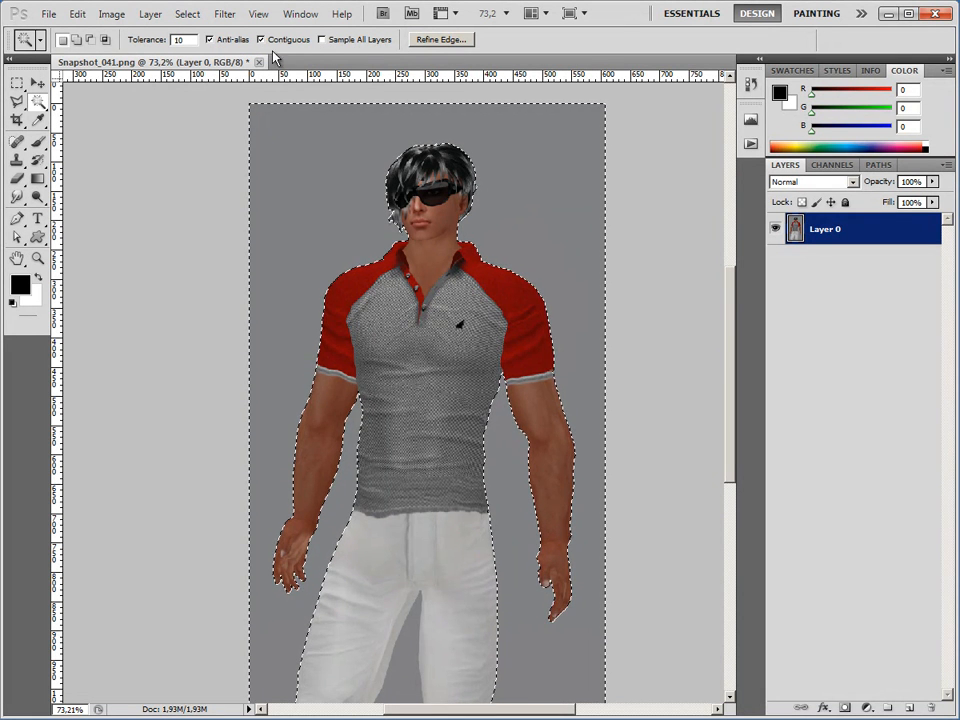
Try selecting the gray background with Contiguous turned off, and clear that selection with Contiguous restored
click(261, 40)
click(309, 253)
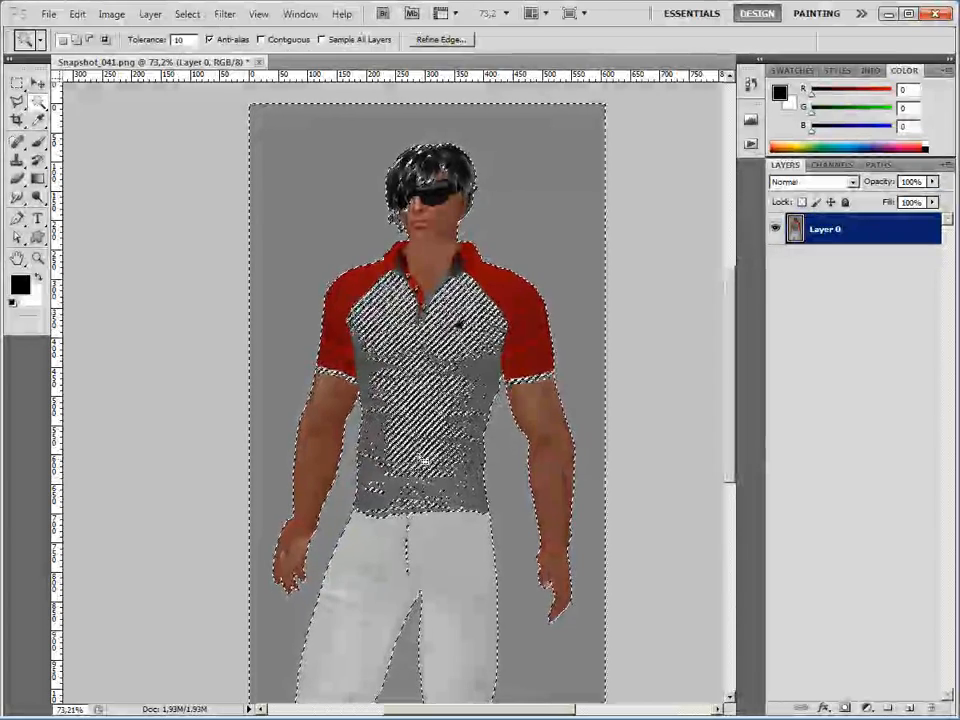
click(264, 40)
key(ctrl+d)
Delete the gray background around the figure and between the legs, and save the image with nothing selected
click(279, 227)
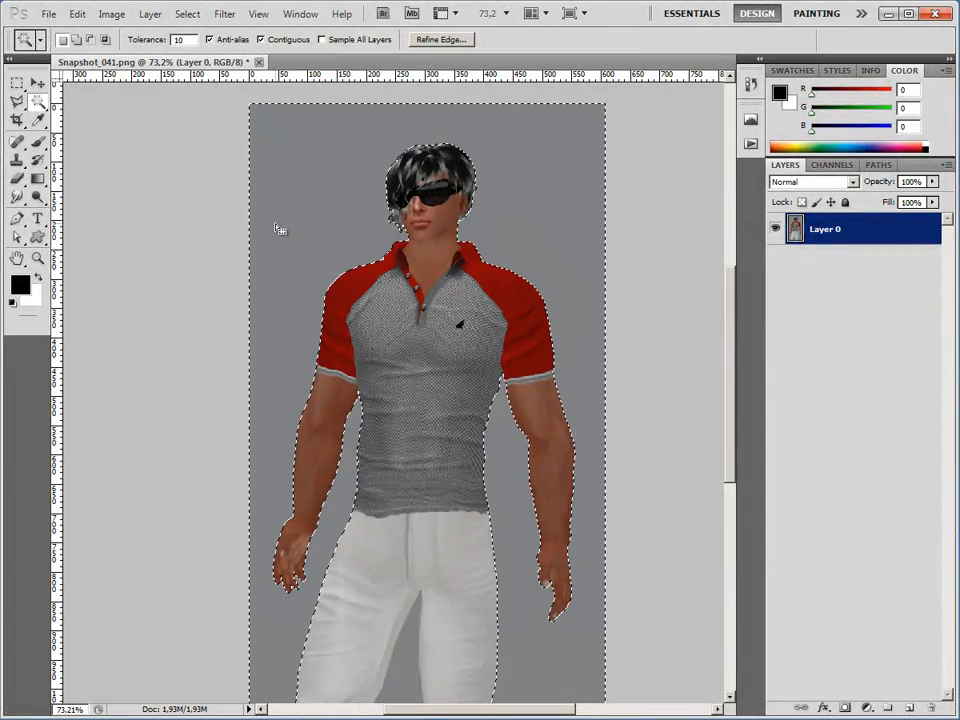
key(Delete)
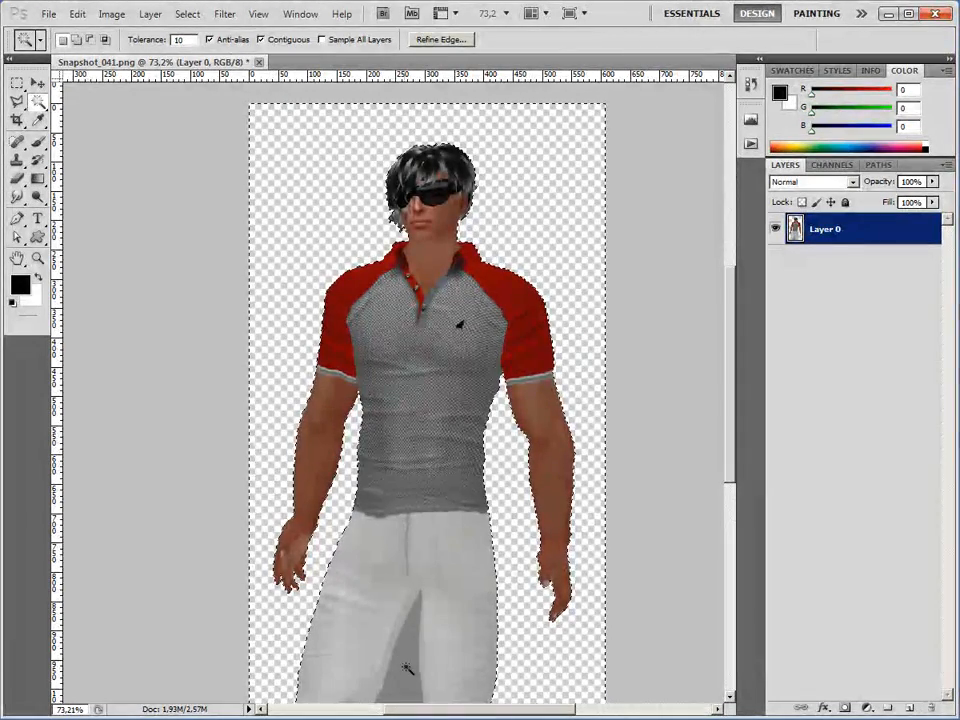
click(406, 675)
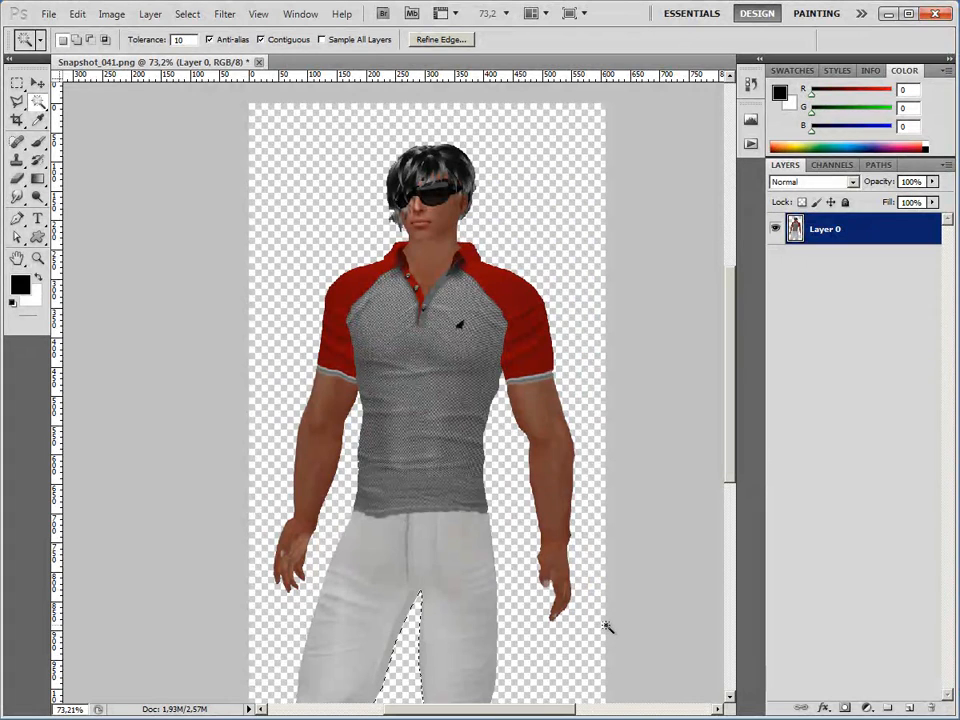
scroll(528, 519, down, 2)
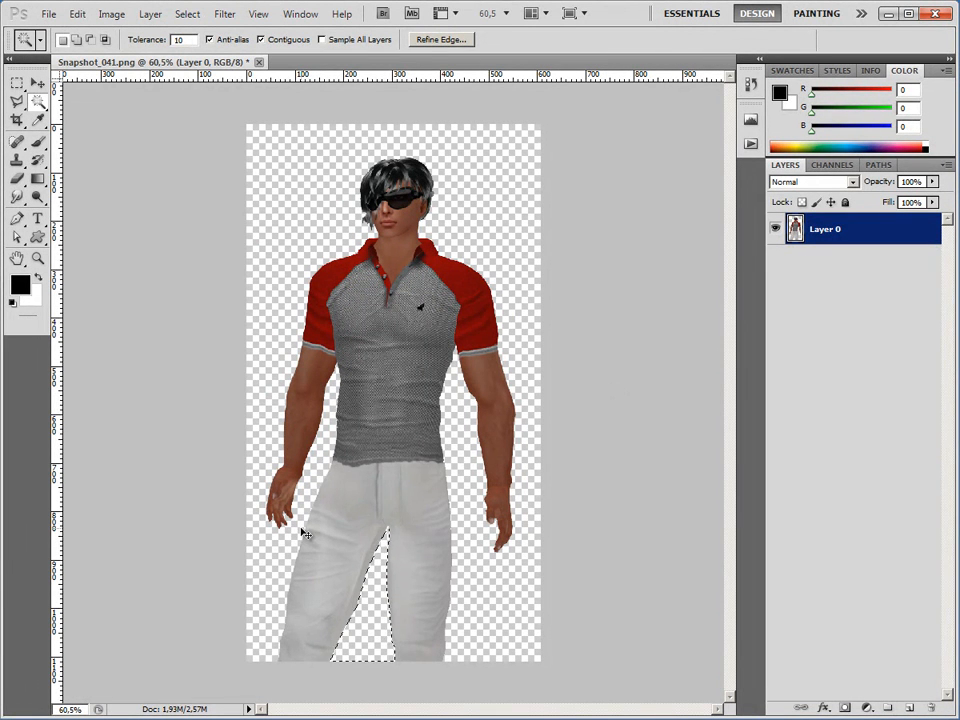
key(ctrl+s)
key(ctrl+d)
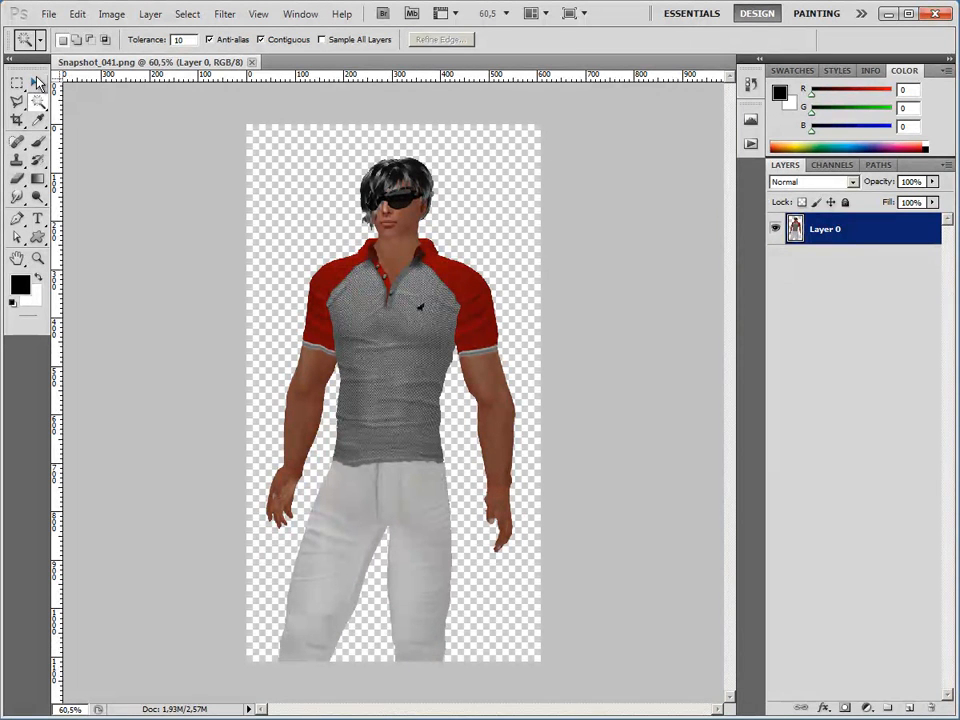
Examine the cutout's edges up close along the shirt, arm, hand and trousers
click(38, 84)
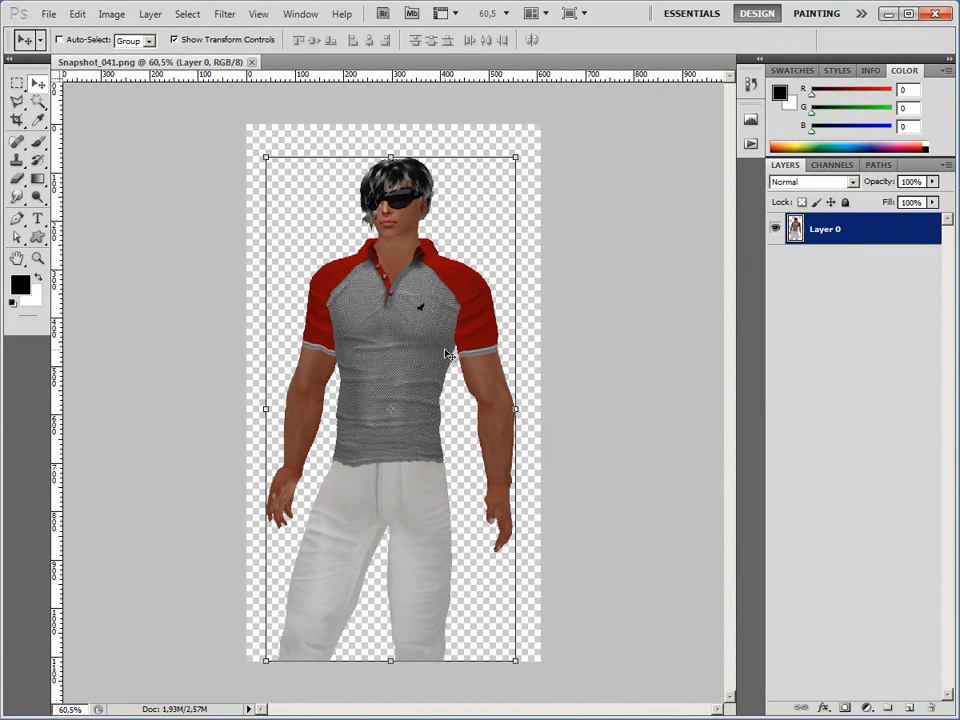
scroll(460, 357, up, 6)
scroll(463, 369, up, 5)
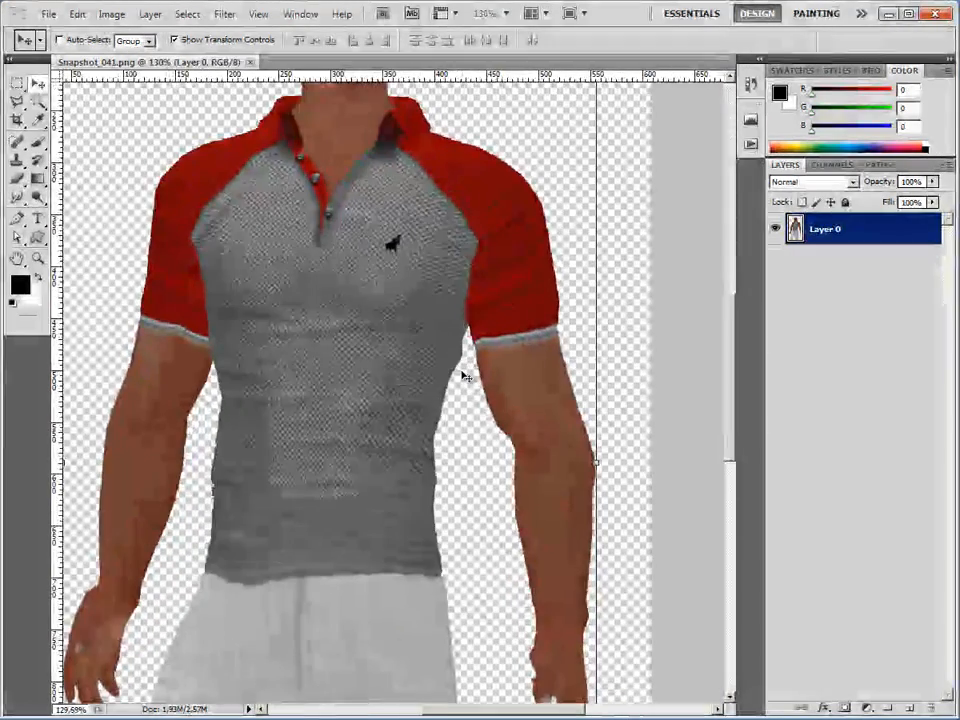
scroll(463, 376, up, 1)
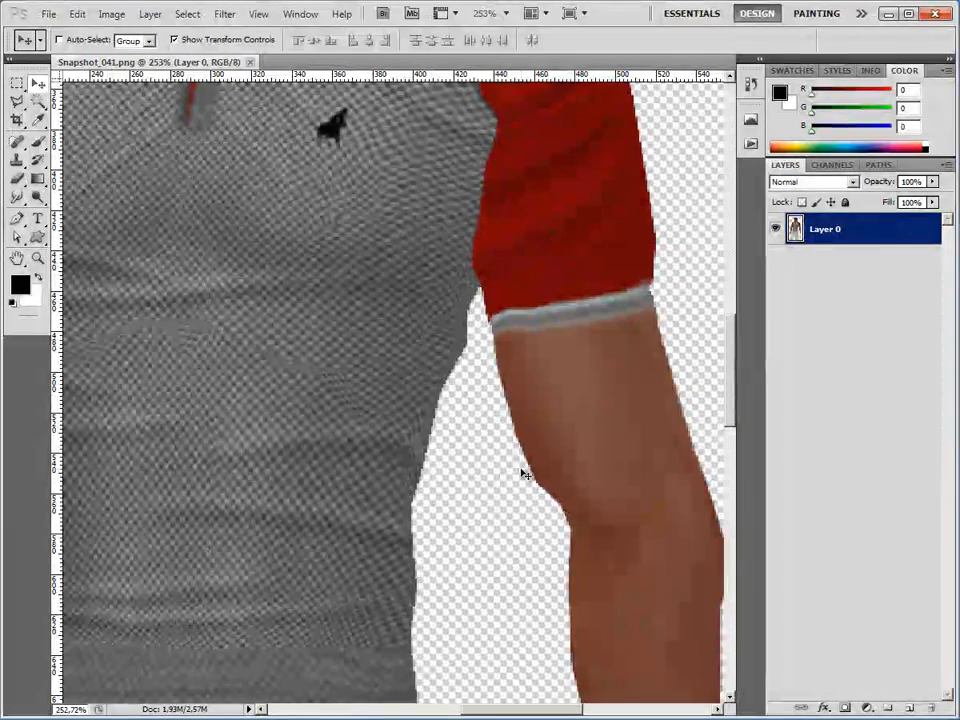
drag(735, 403, 732, 494)
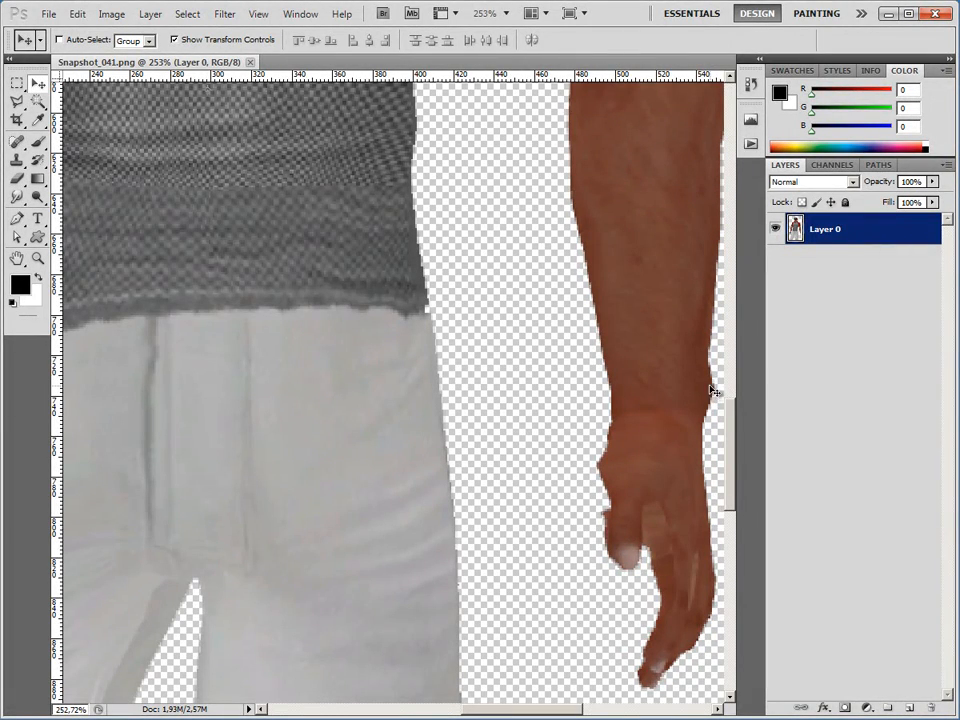
scroll(508, 381, down, 2)
scroll(508, 381, down, 5)
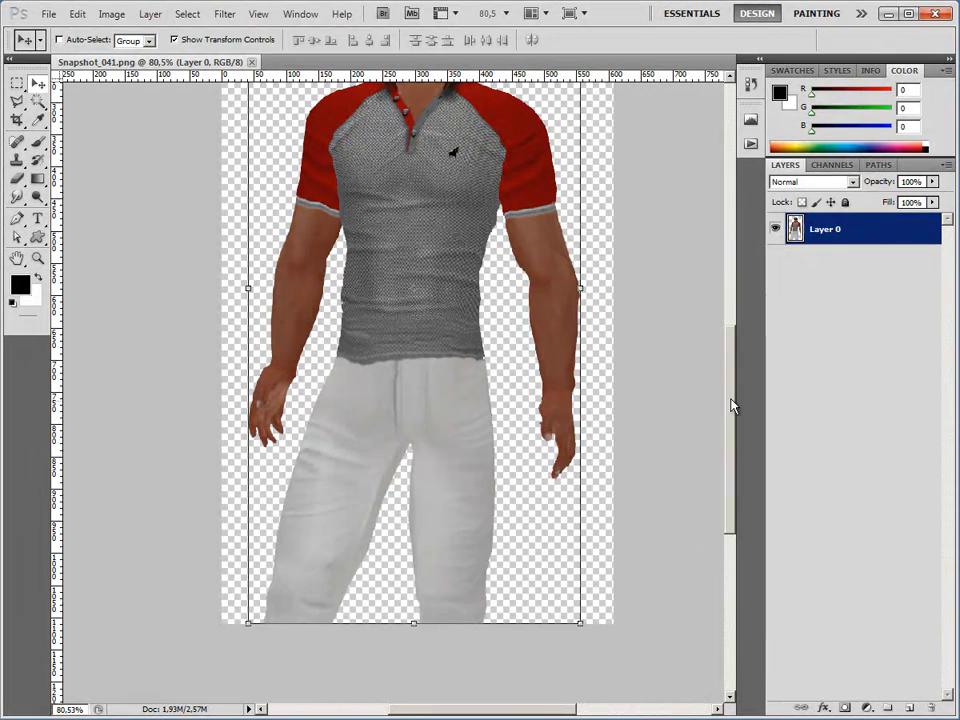
drag(734, 402, 731, 349)
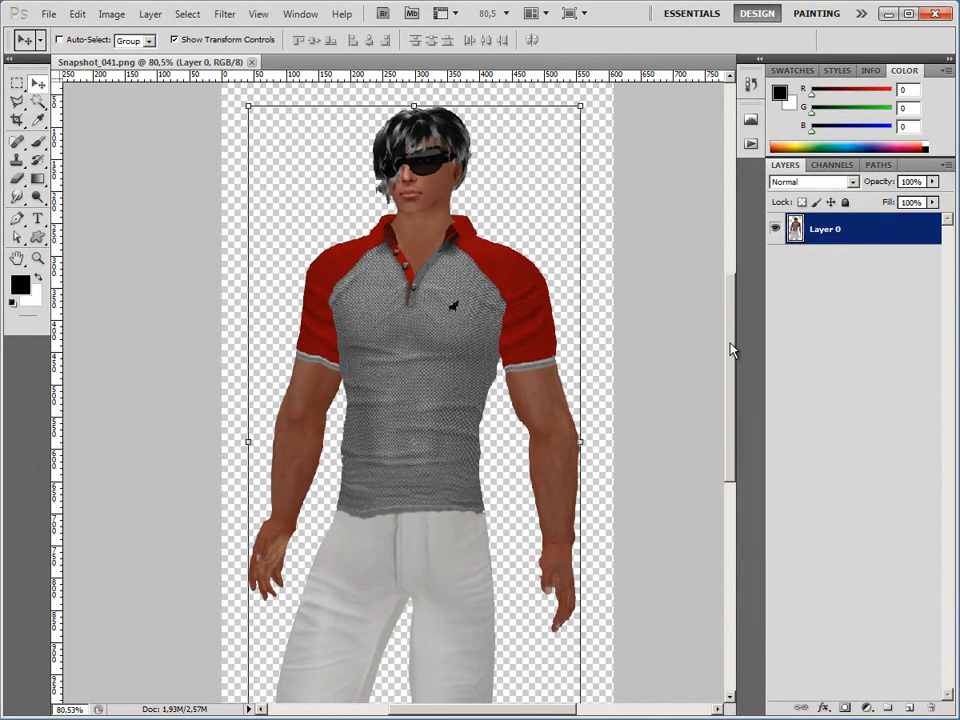
key(ctrl+minus)
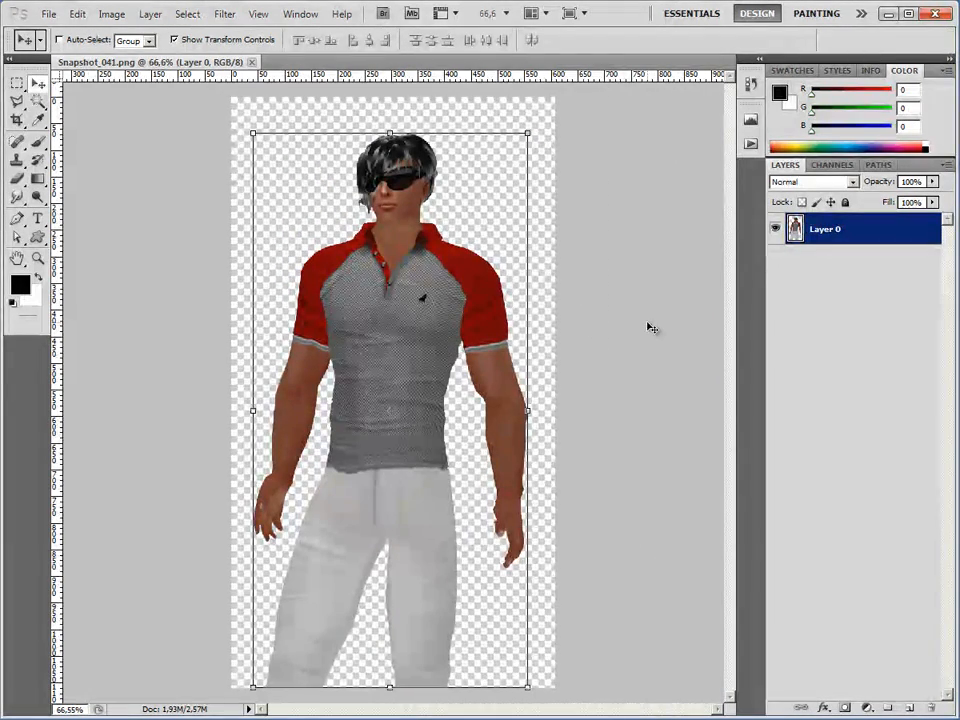
Open the Liquify filter at 200% zoom and smooth the shirt's edge below the armpit with Forward Warp at brush size 50
click(226, 14)
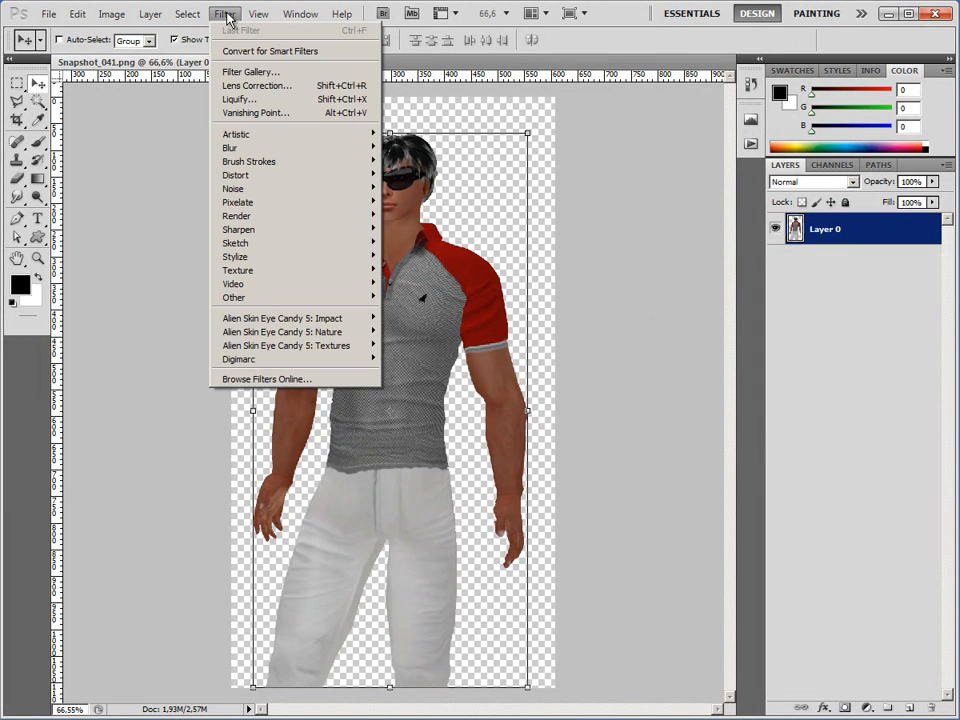
click(240, 100)
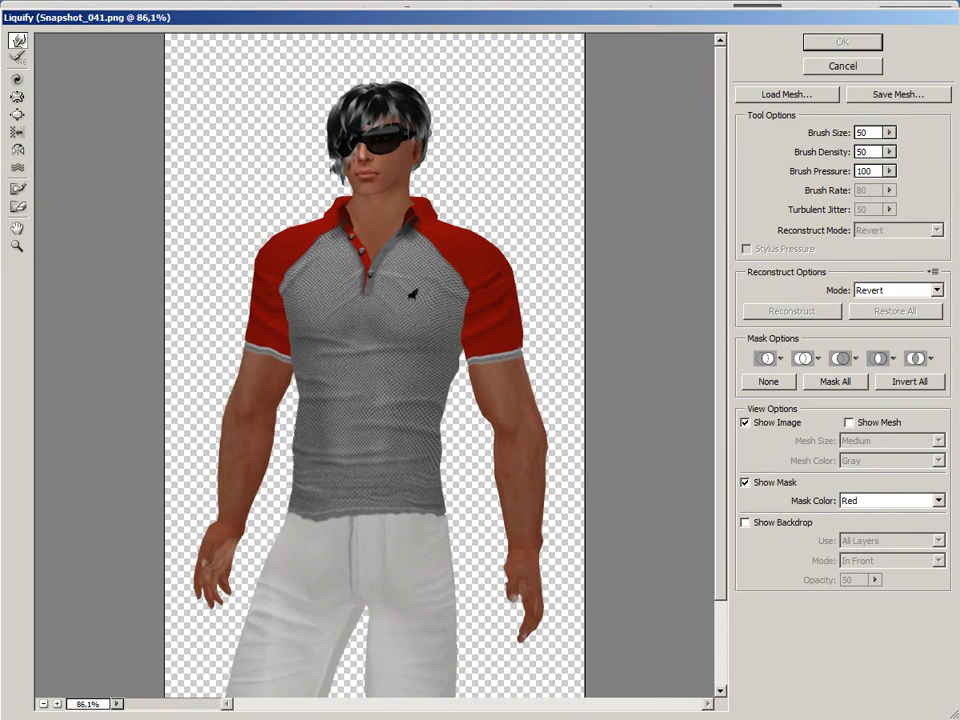
click(90, 707)
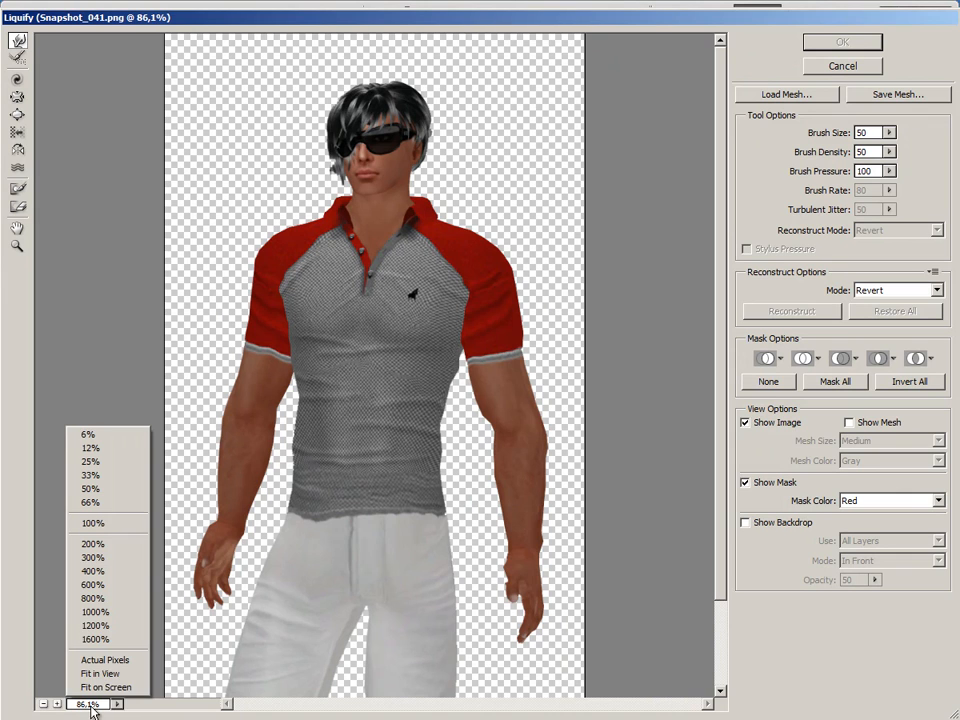
click(95, 544)
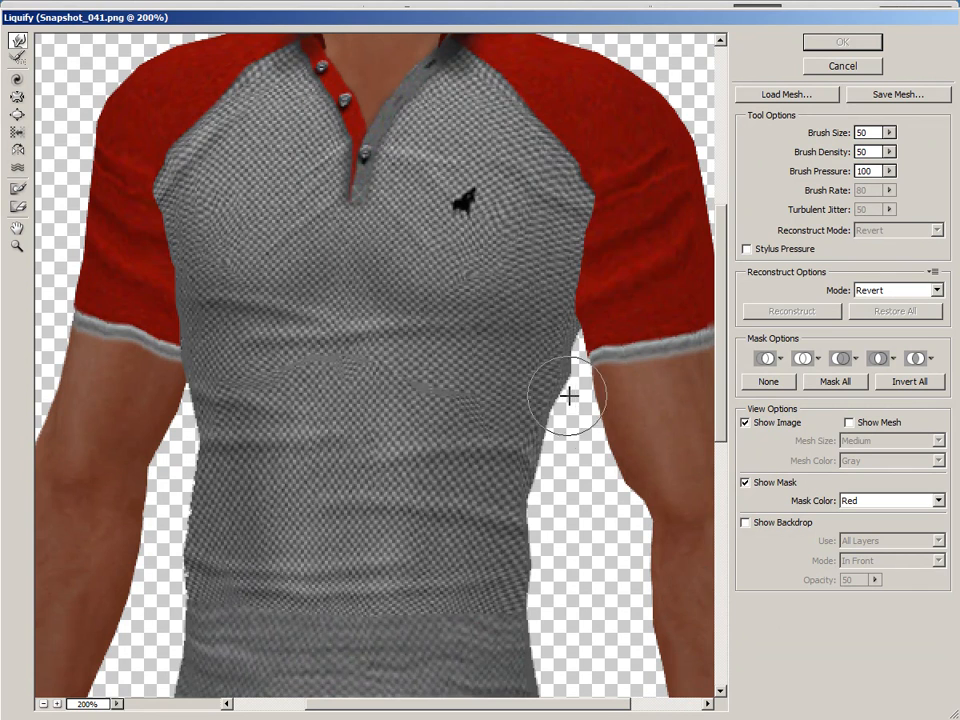
drag(572, 385, 569, 386)
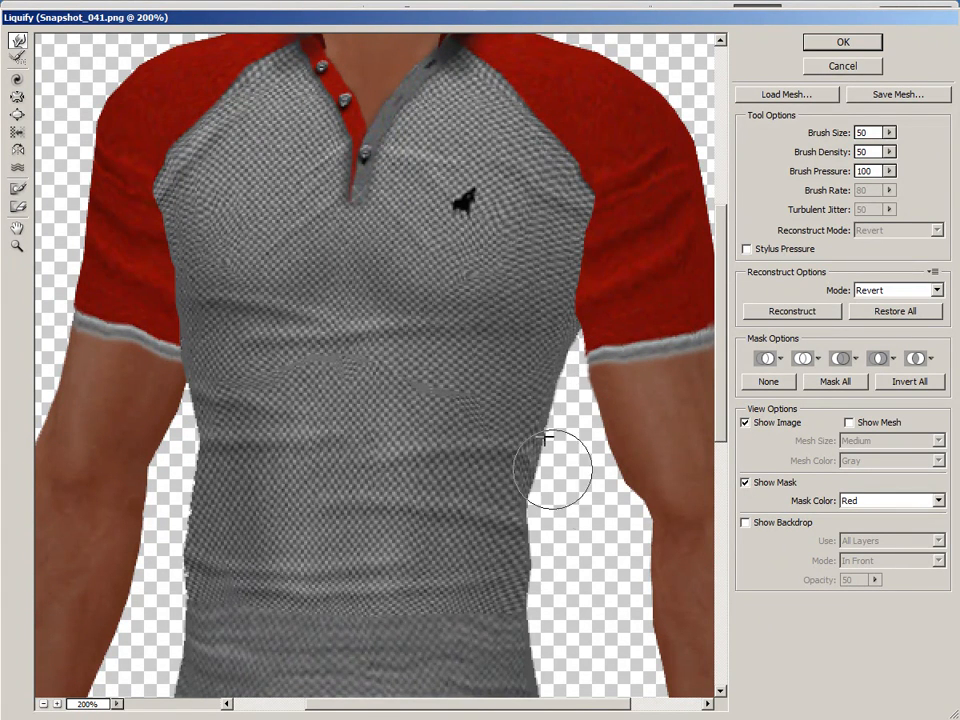
Smooth the jagged edge beside the thumb with Forward Warp while the palm and thumb are frozen, and clear the mask
drag(718, 409, 726, 482)
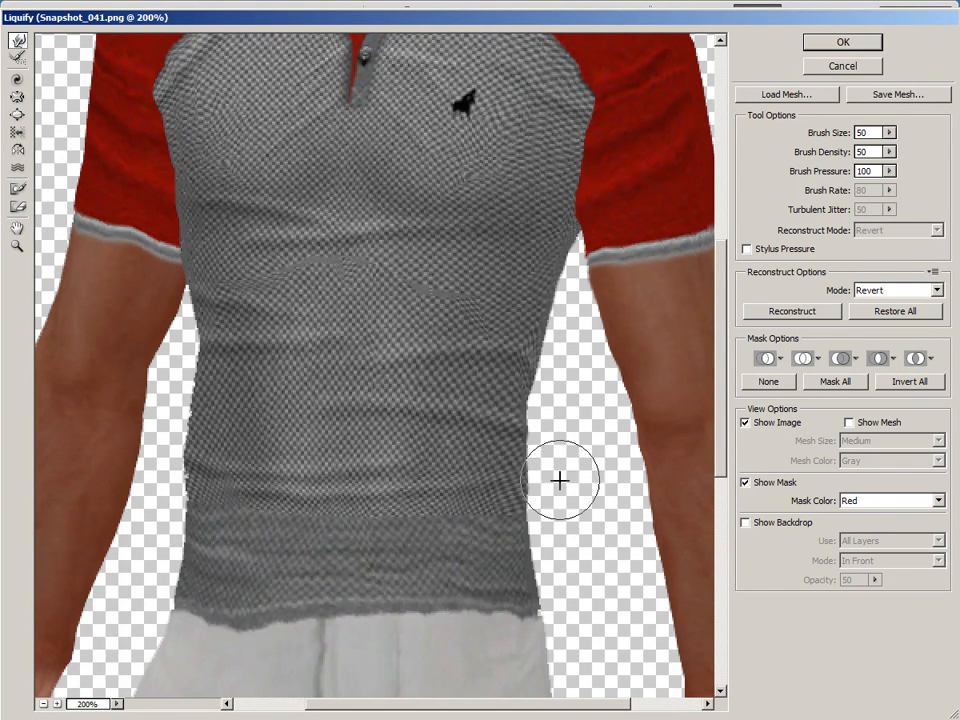
drag(718, 428, 743, 542)
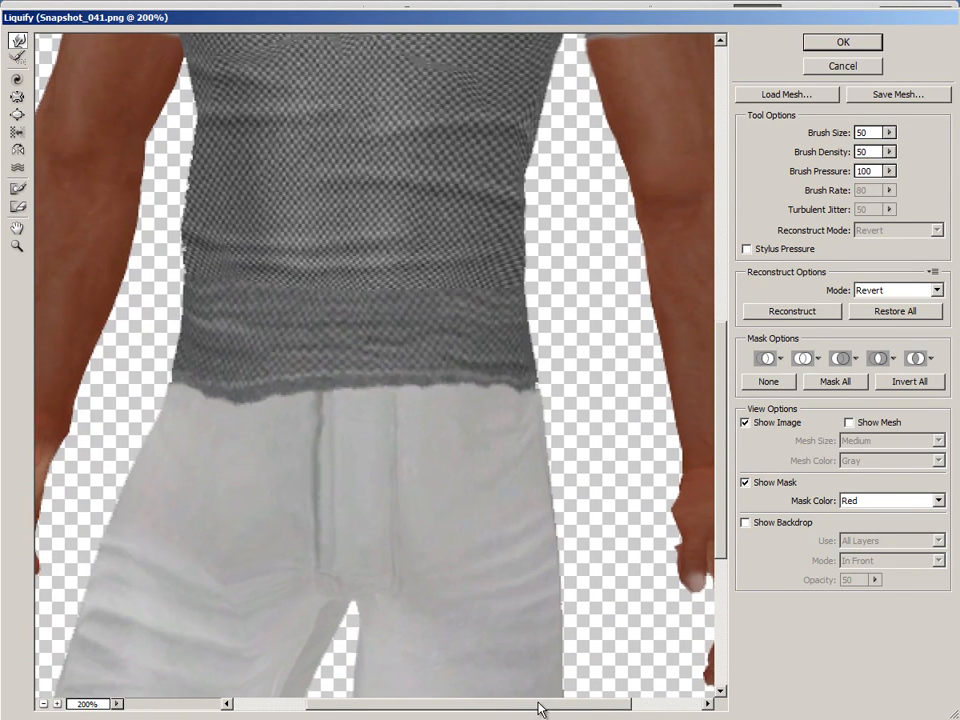
drag(537, 708, 605, 708)
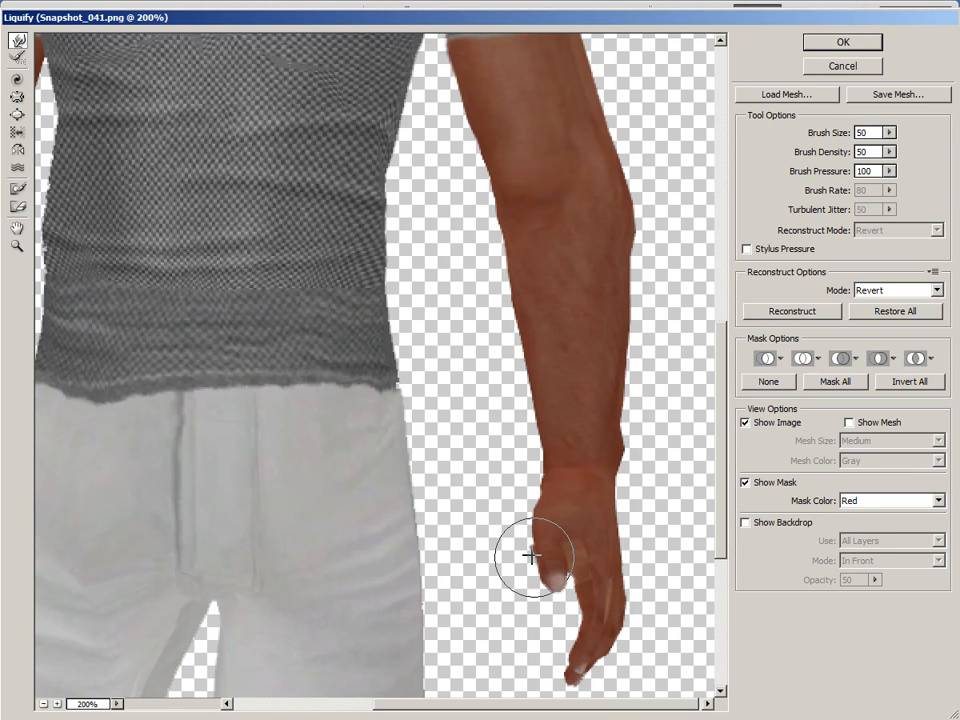
click(18, 191)
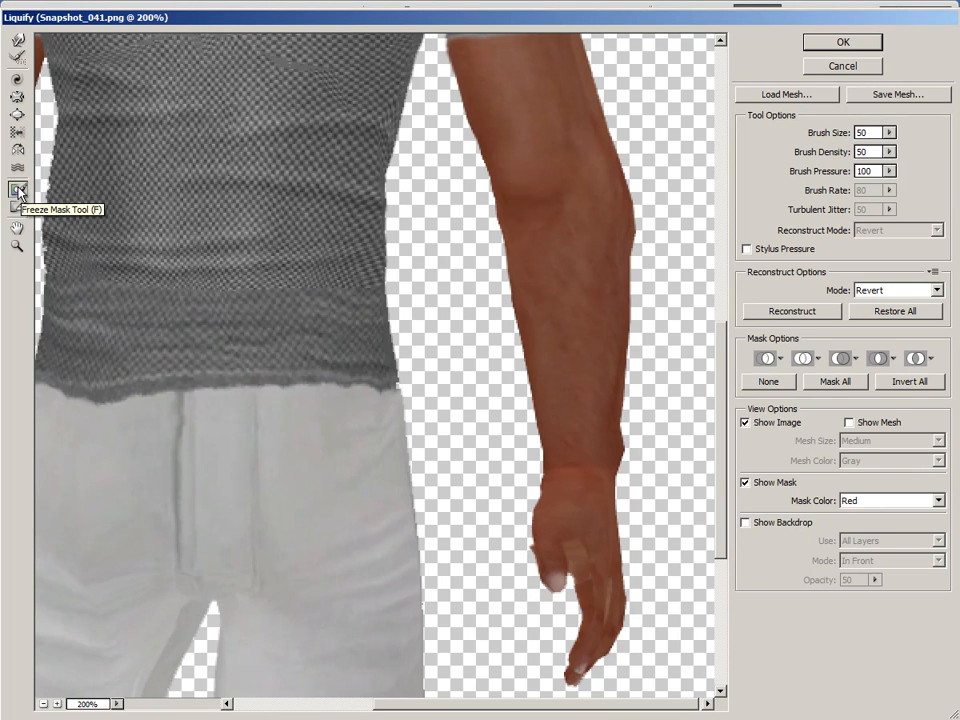
mouse_move(566, 514)
mouse_down()
mouse_move(579, 579)
mouse_move(611, 598)
mouse_move(567, 567)
mouse_up()
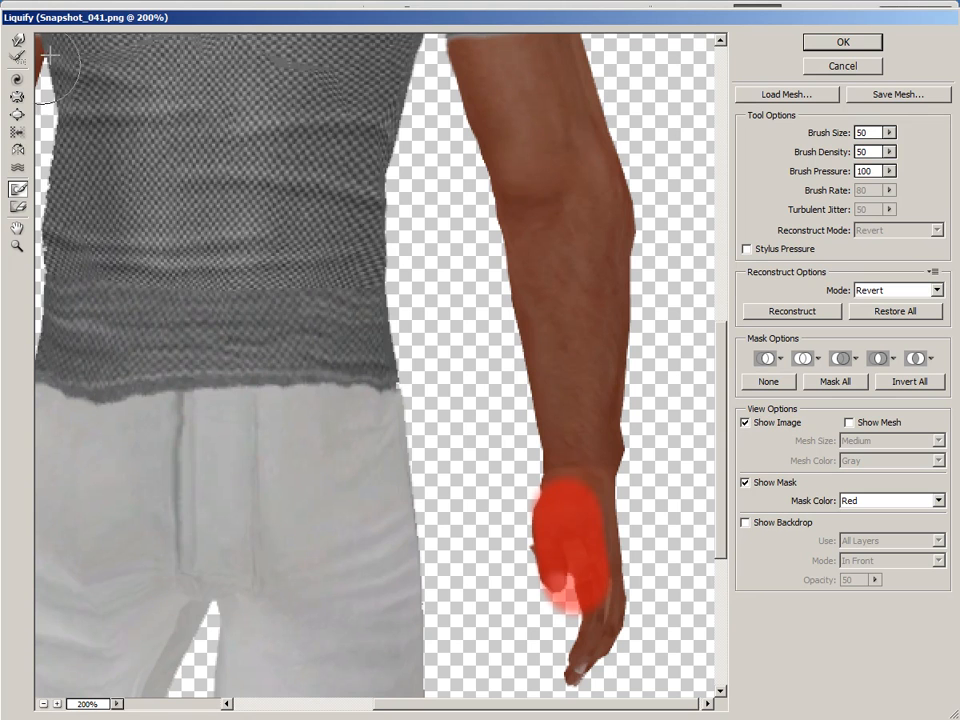
click(18, 40)
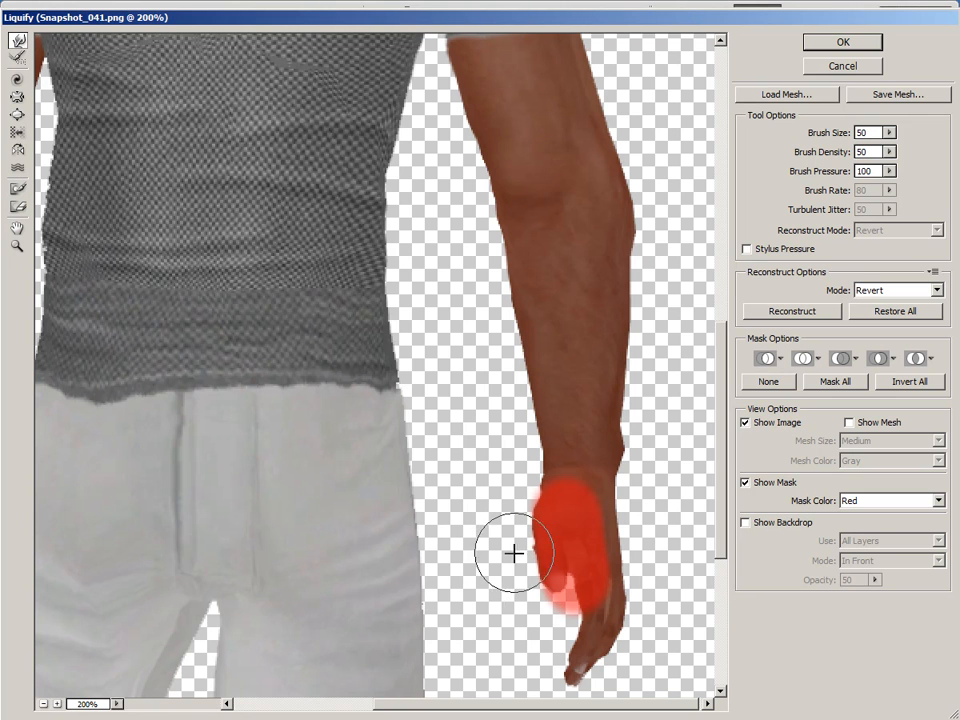
click(768, 382)
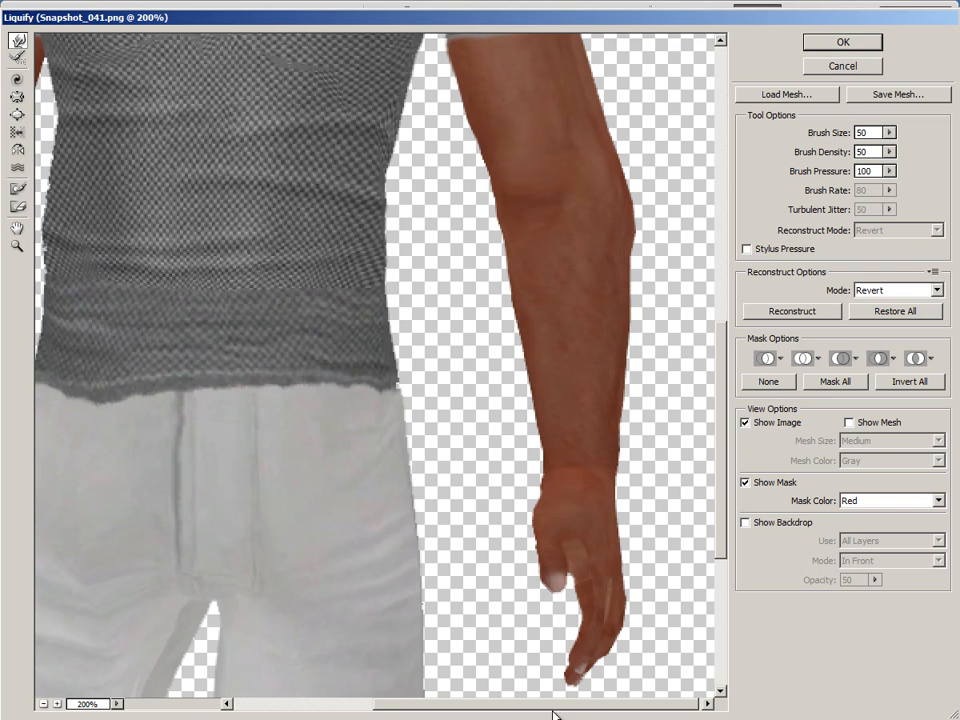
Smooth both edges of the wrist on the avatar's right arm with Forward Warp
mouse_move(547, 705)
mouse_down()
mouse_move(476, 714)
mouse_move(332, 682)
mouse_up()
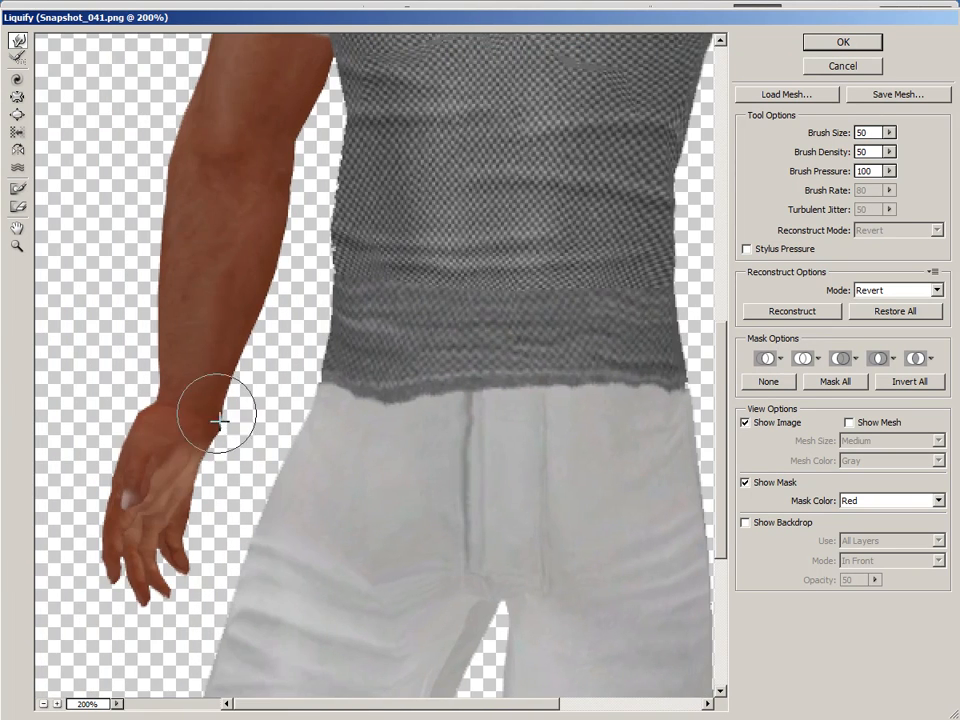
drag(227, 439, 220, 439)
drag(166, 401, 155, 397)
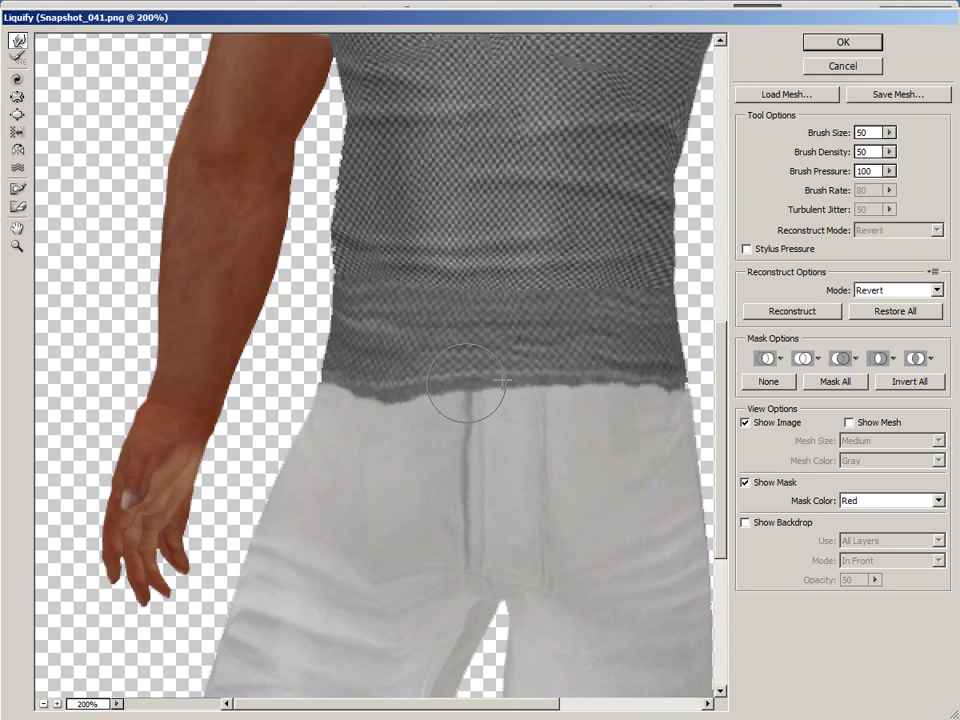
Push the avatar's right red sleeve slightly toward the gray shirt panel with Forward Warp at 100% zoom, and apply the Liquify filter
click(117, 704)
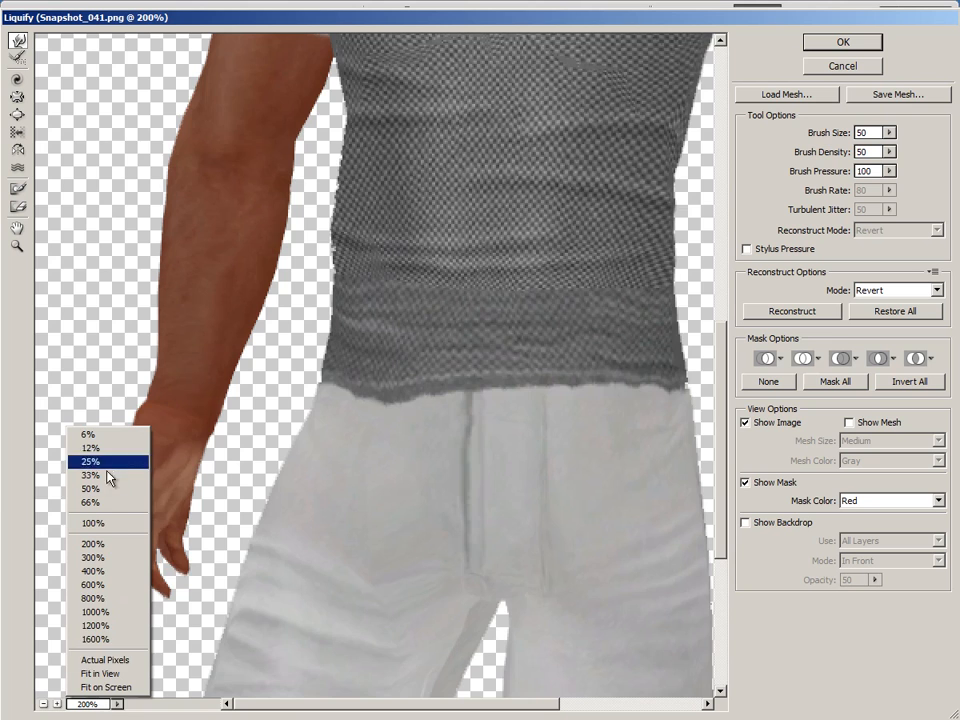
click(96, 521)
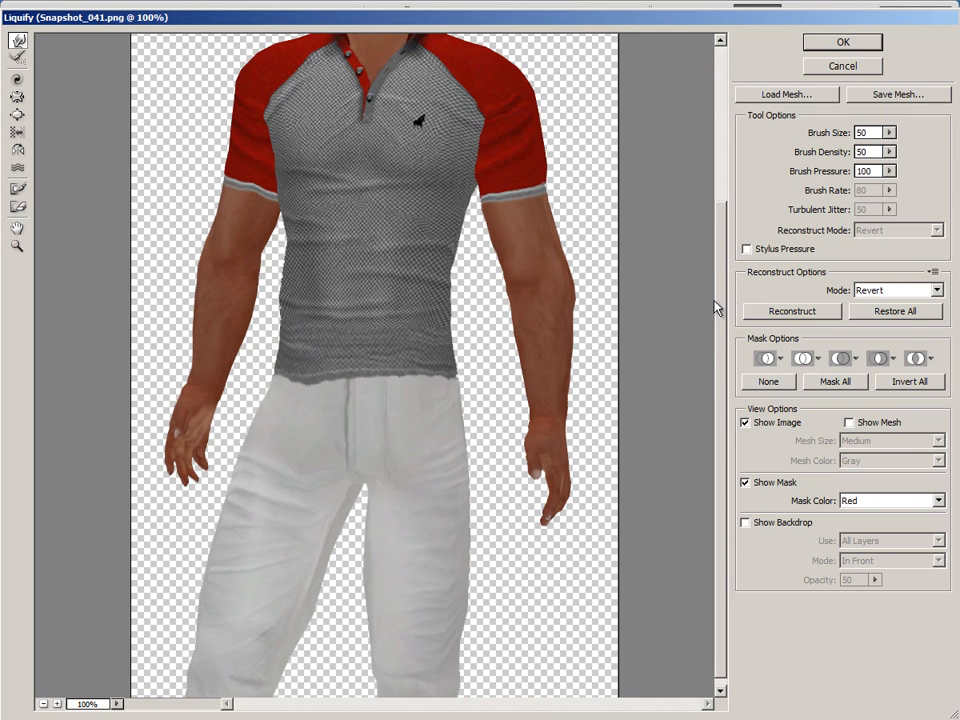
drag(720, 310, 690, 210)
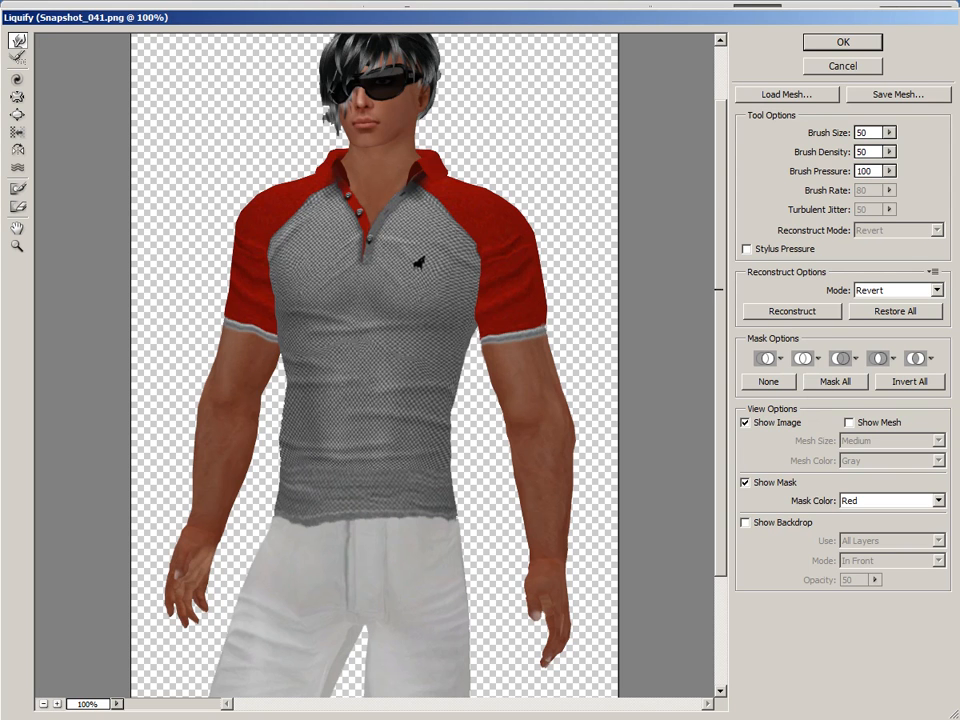
scroll(719, 322, down, 1)
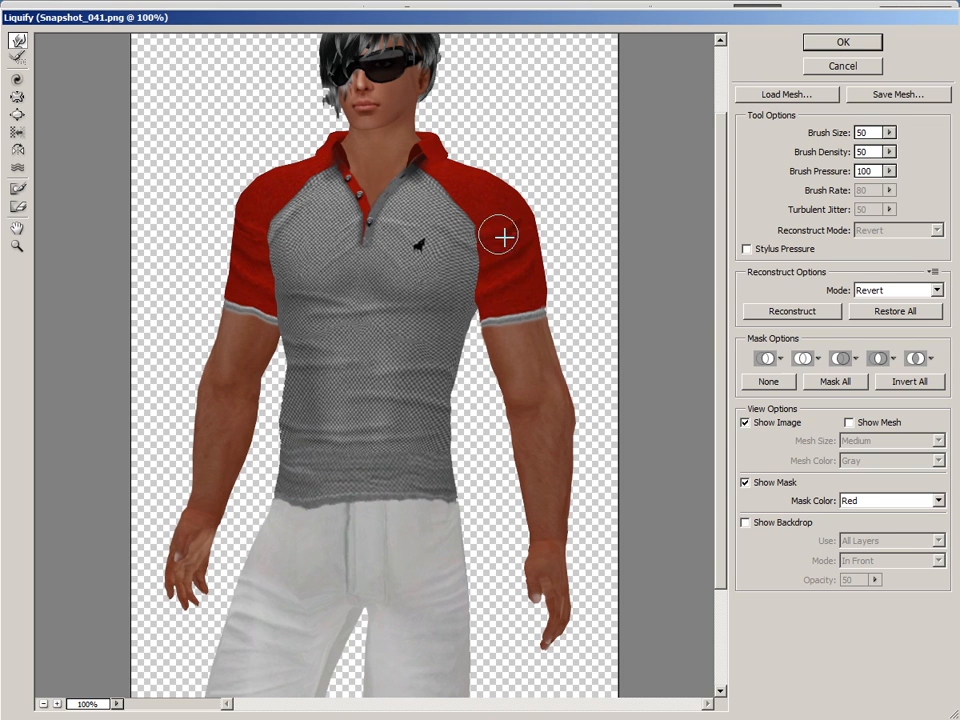
drag(253, 300, 268, 289)
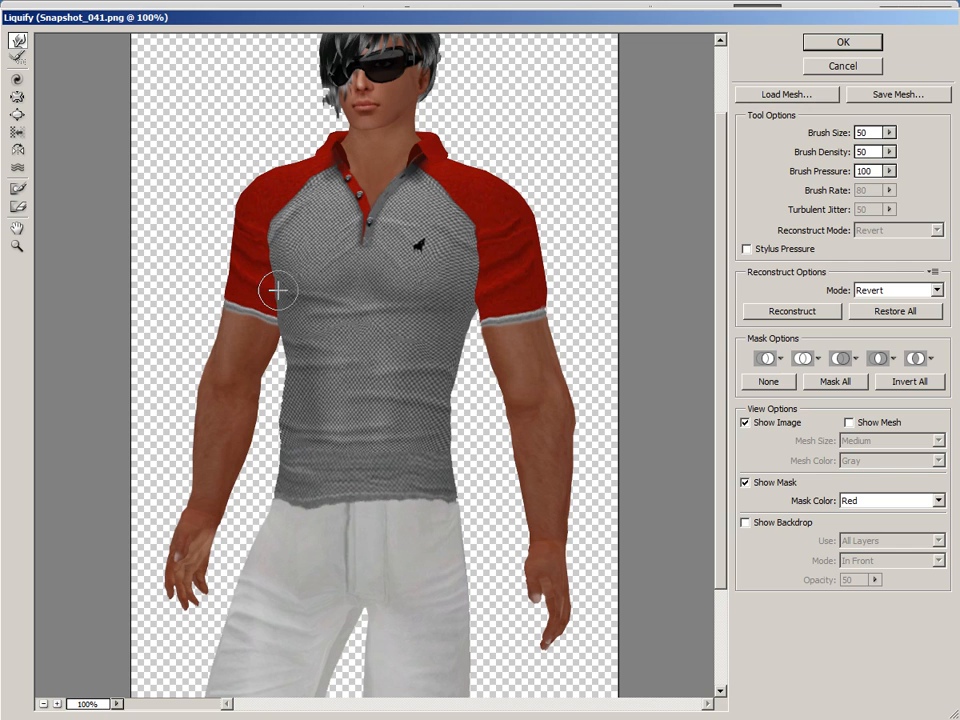
click(844, 42)
Compare the image before and after Liquify by stepping between the last two history states, ending on the Liquify state
click(752, 88)
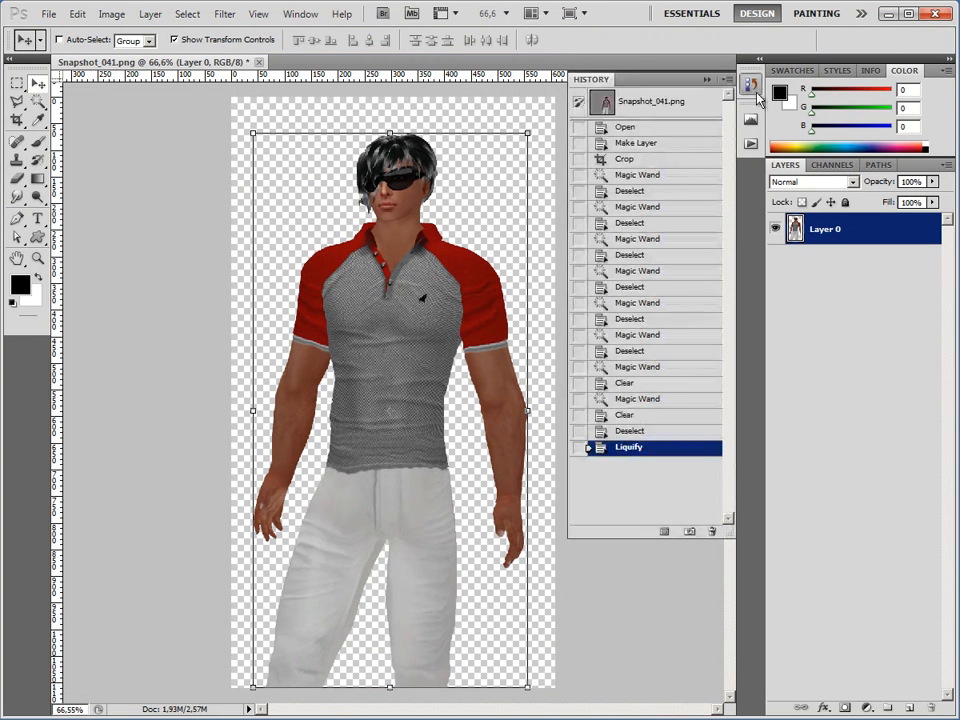
click(650, 432)
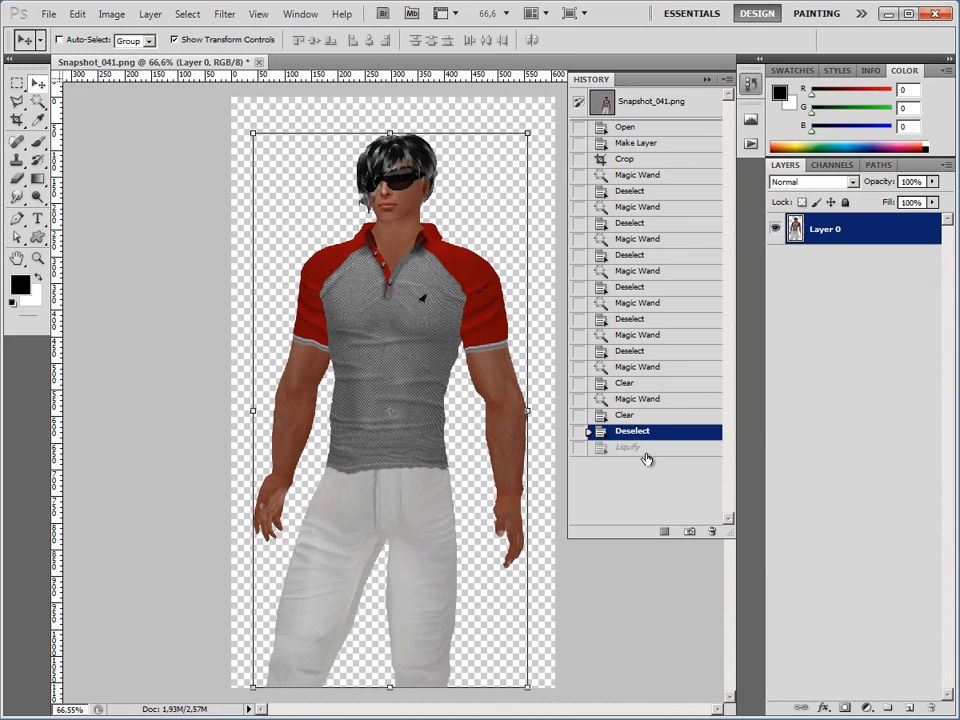
click(648, 448)
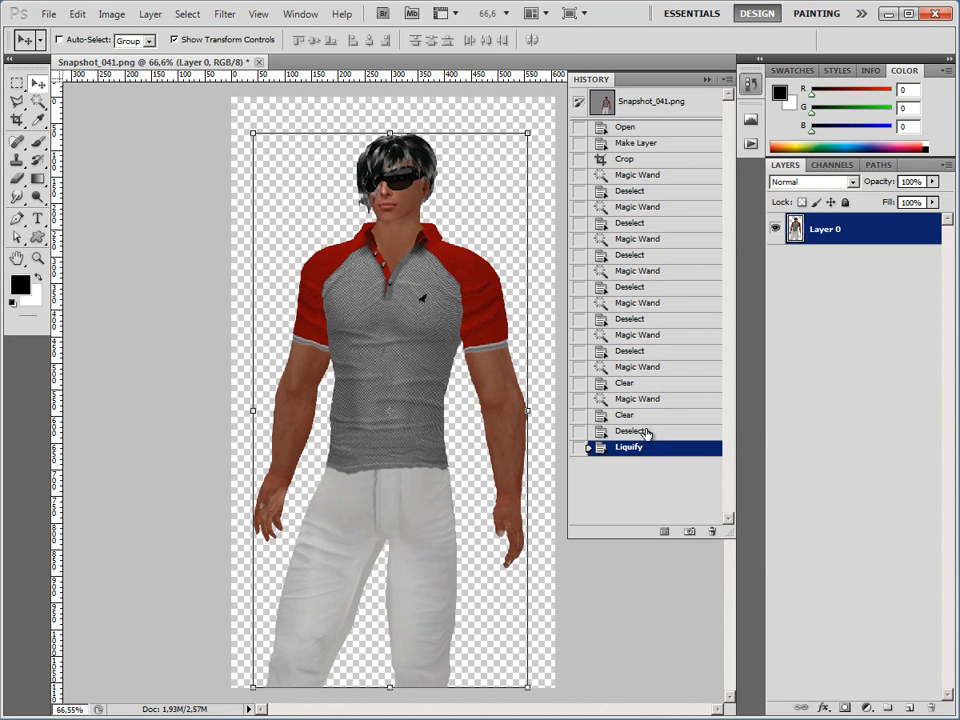
click(646, 433)
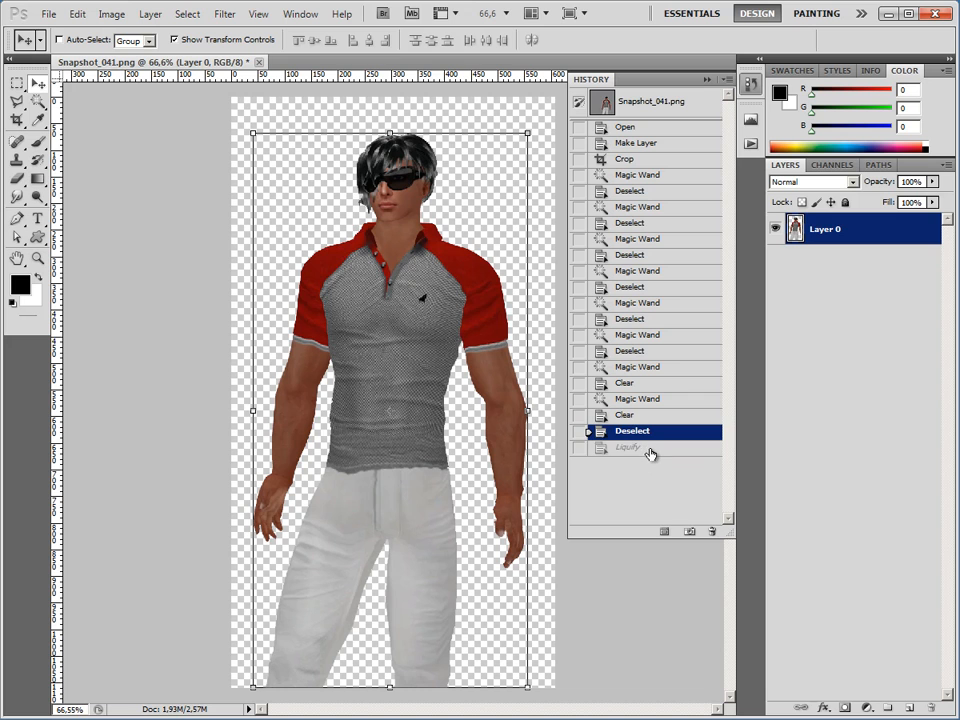
click(648, 448)
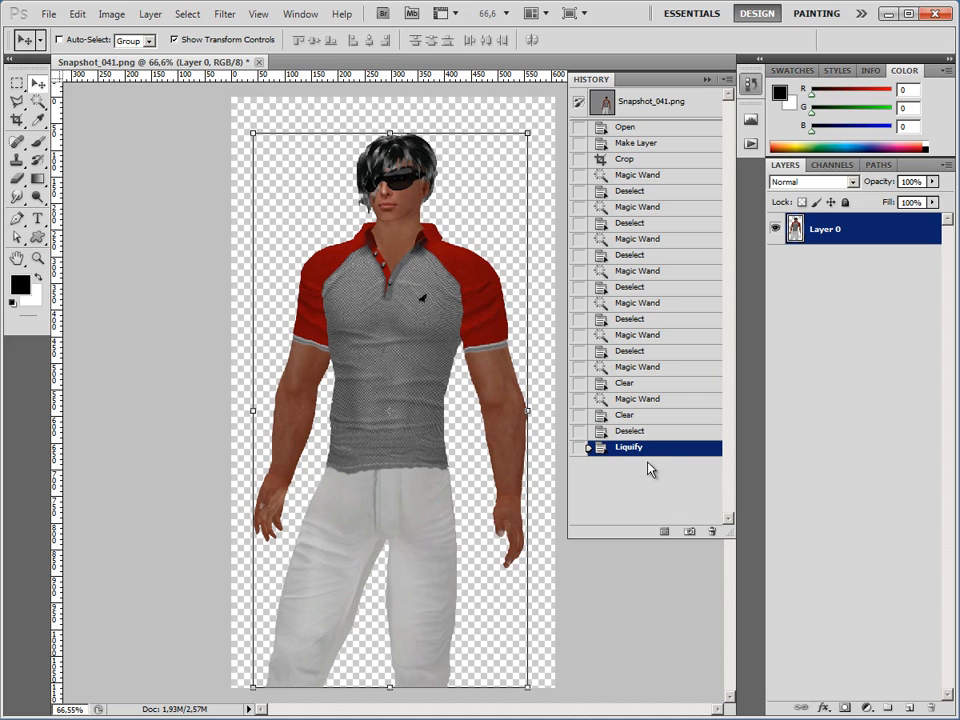
click(705, 80)
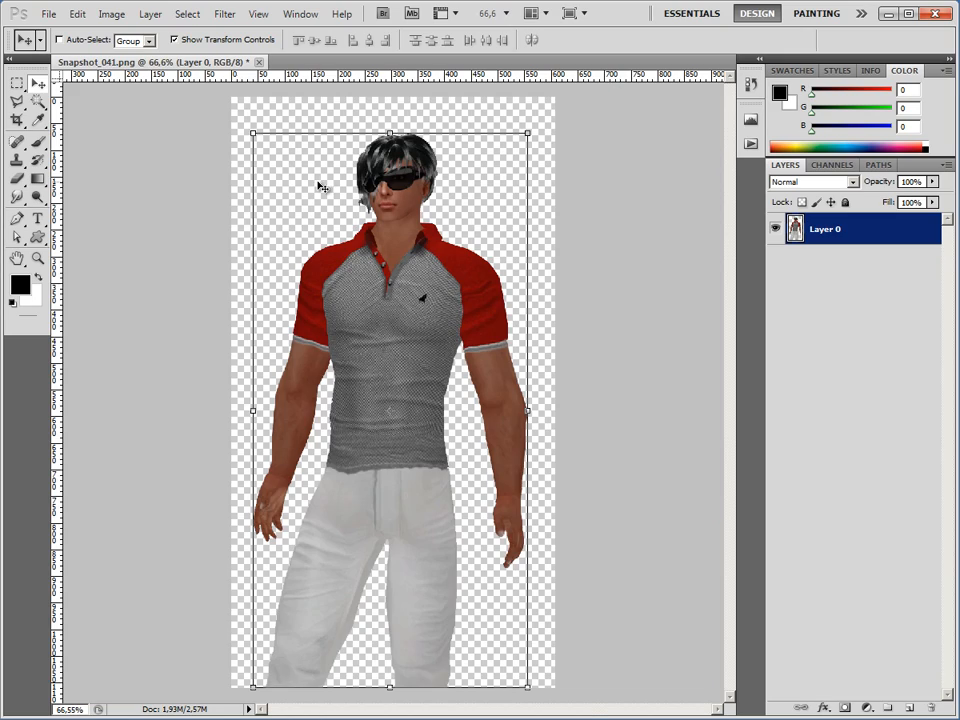
Clone clean skin over the hair strands on the cheek between the nose and the hair with a soft 3 px Clone Stamp brush
scroll(403, 183, up, 10)
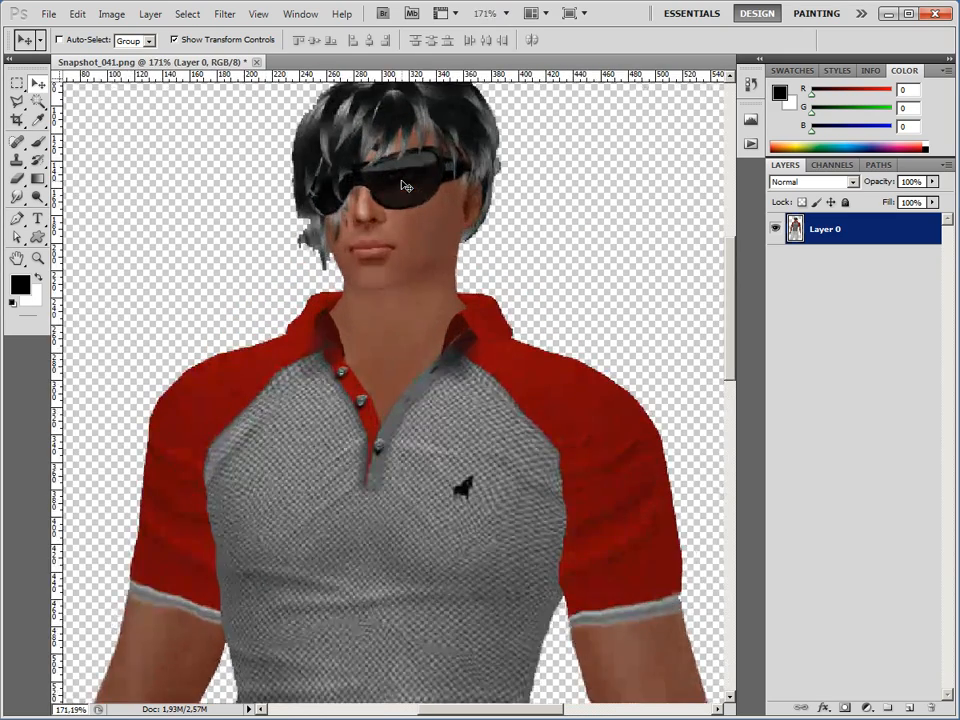
scroll(403, 183, up, 2)
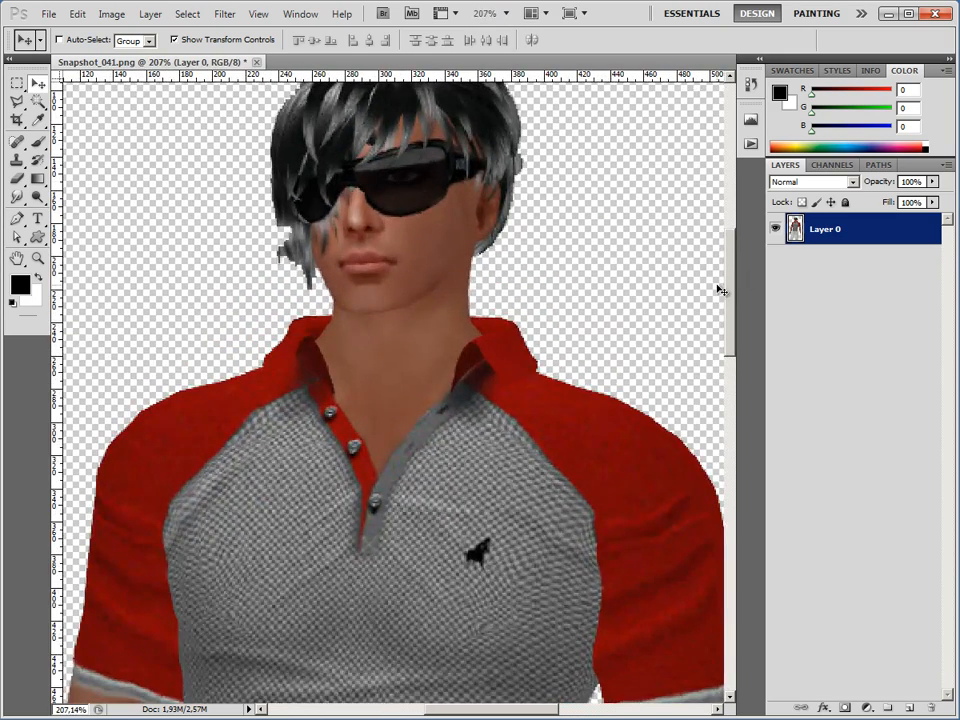
drag(726, 281, 735, 265)
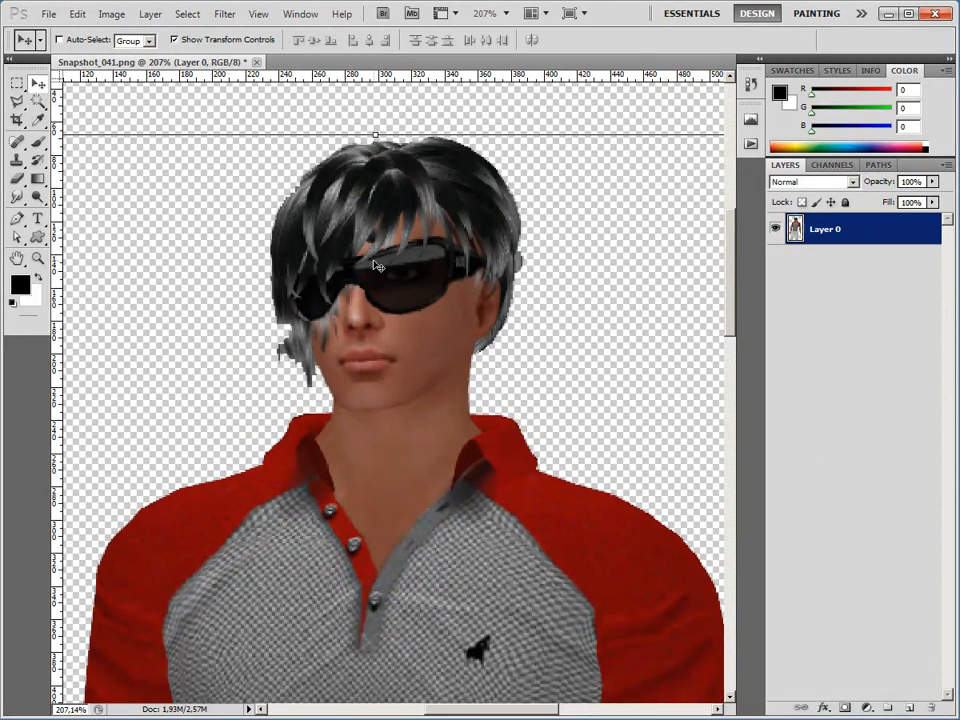
scroll(378, 265, up, 3)
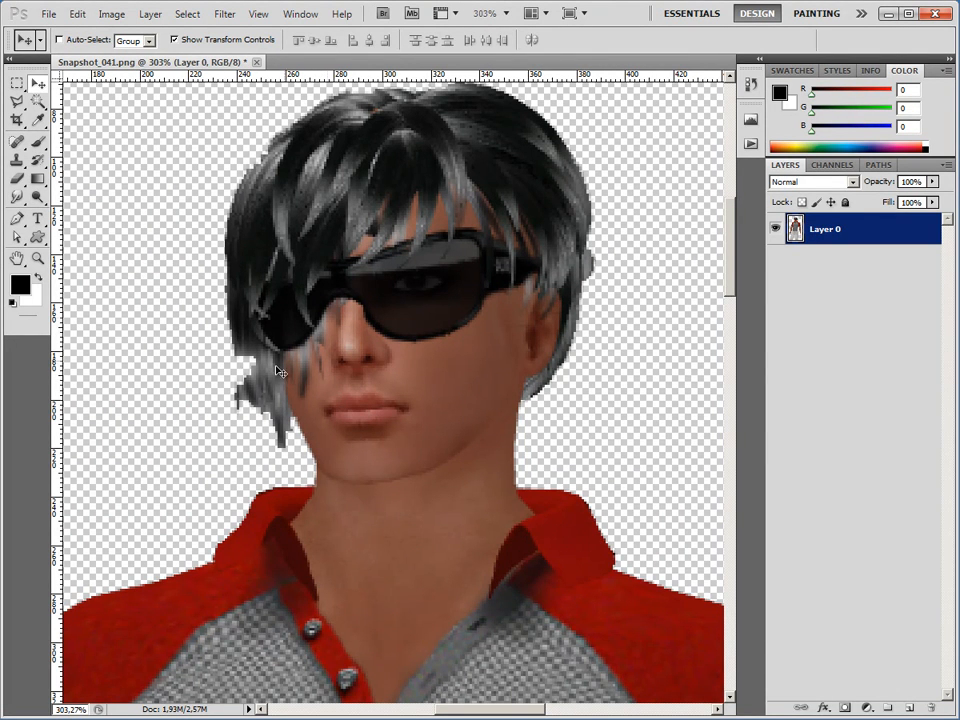
click(19, 161)
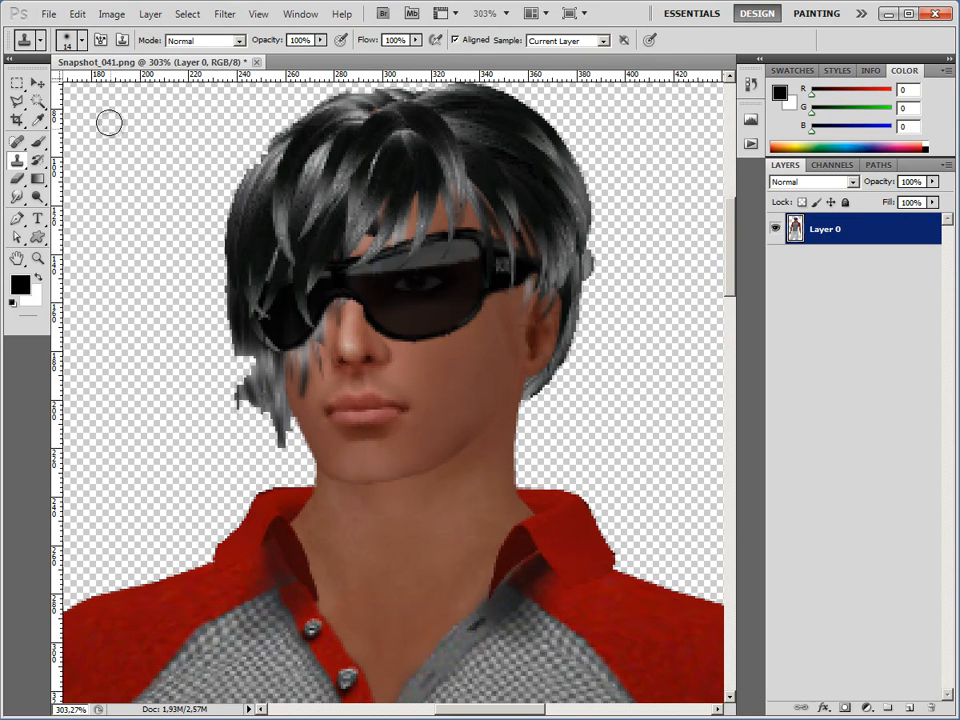
click(82, 42)
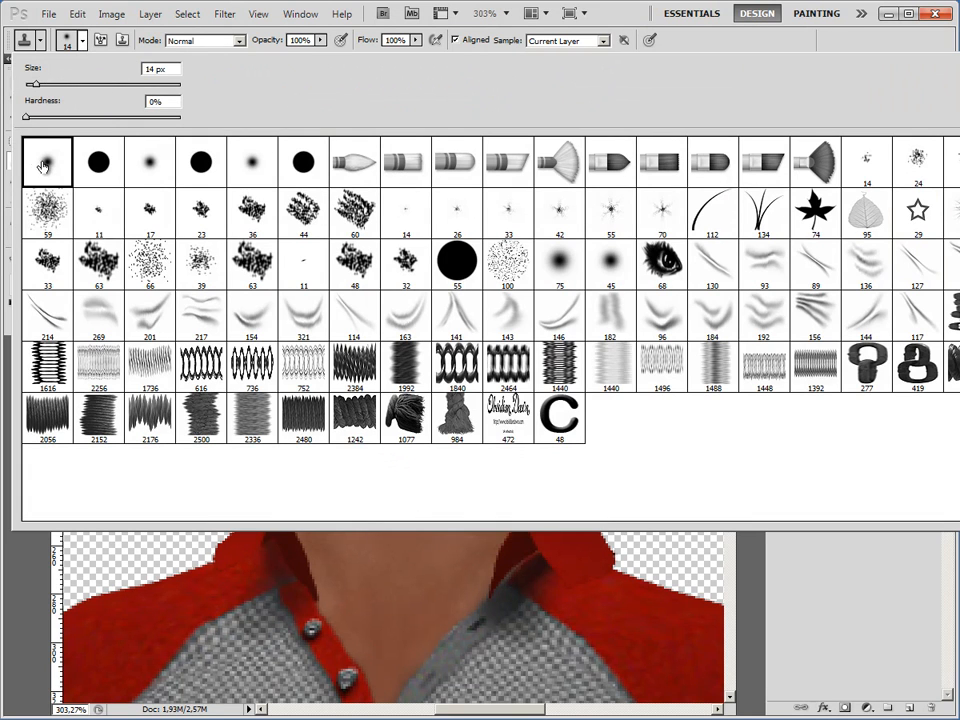
key(Escape)
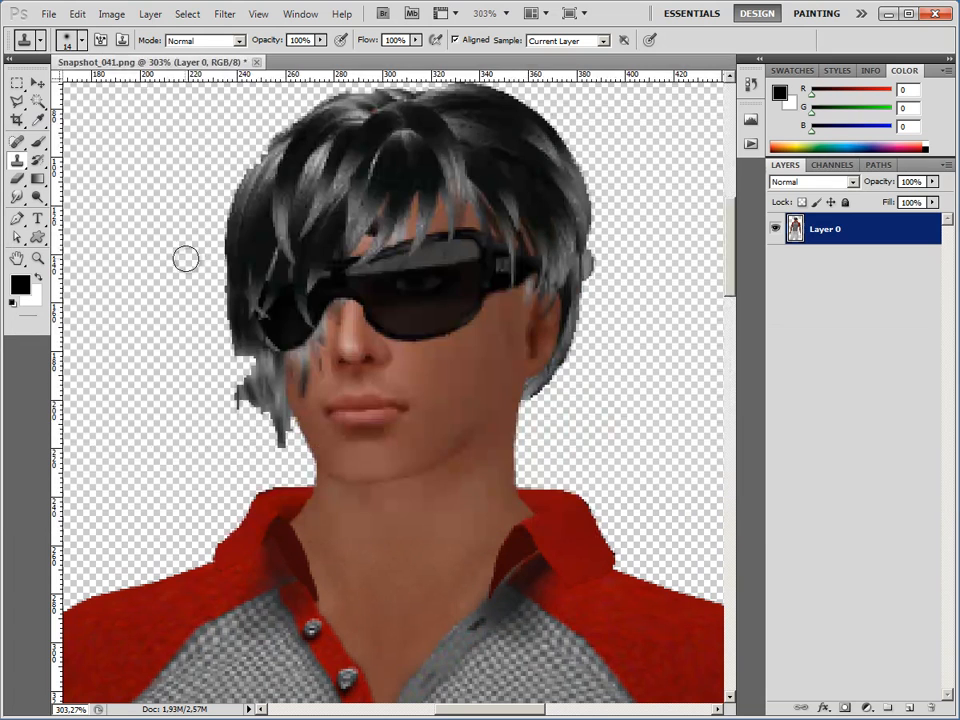
key(bracketleft)
key(bracketleft)
click(82, 42)
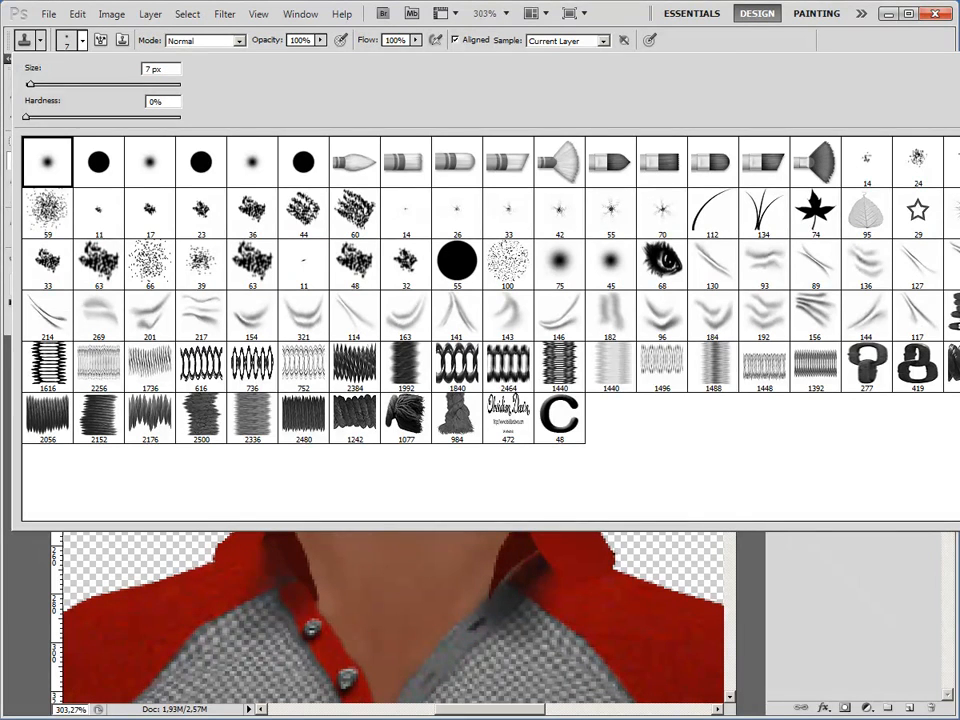
key(Escape)
scroll(324, 324, up, 8)
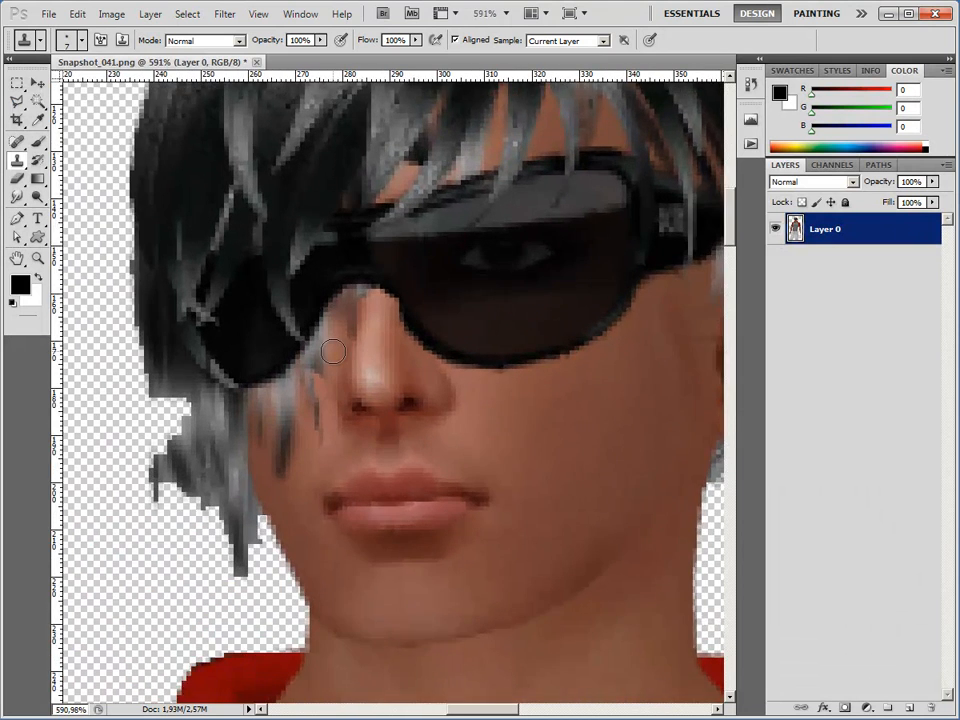
scroll(335, 350, up, 2)
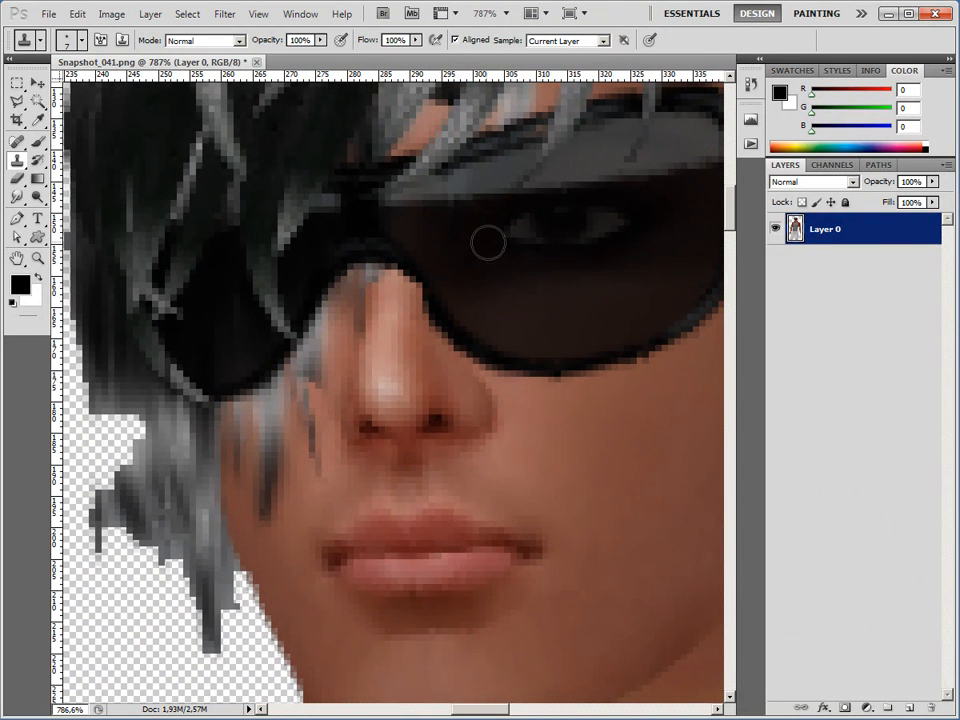
key(bracketleft)
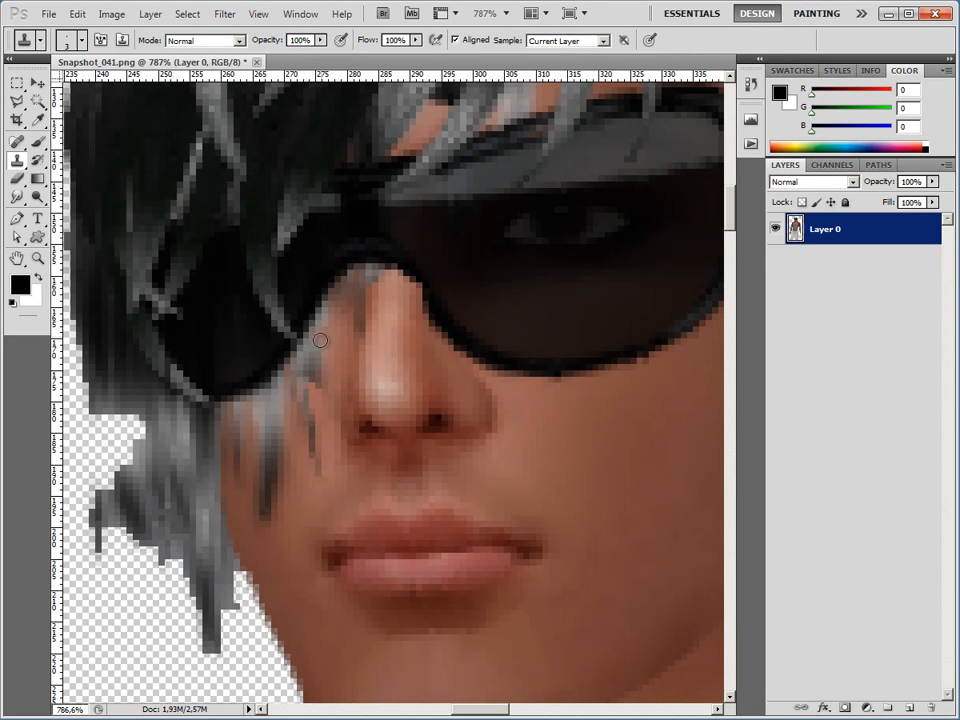
drag(323, 332, 323, 326)
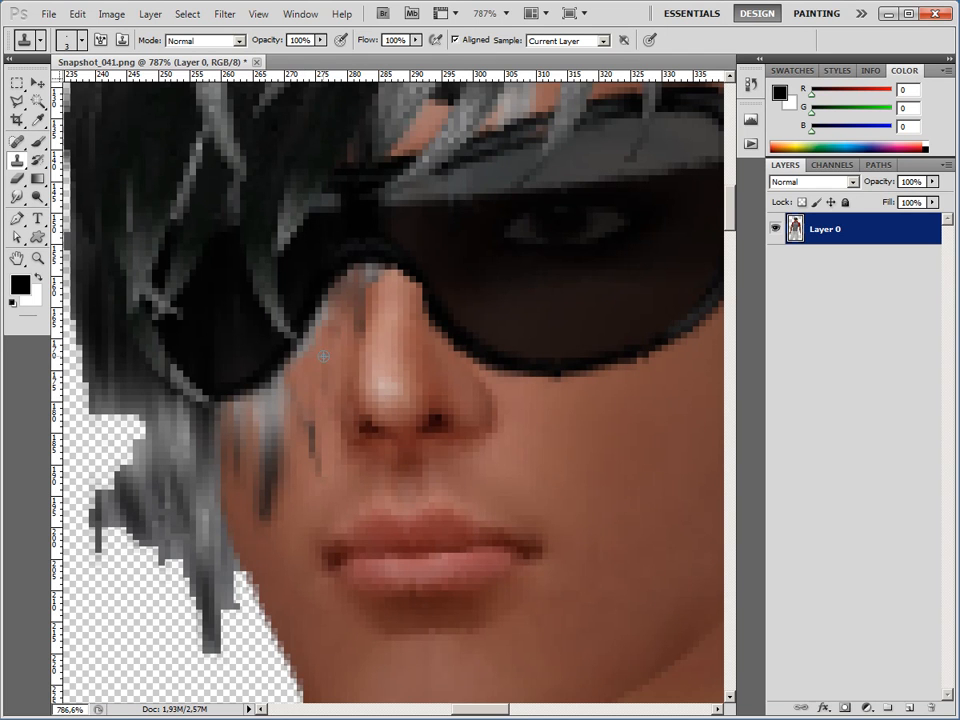
mouse_move(317, 396)
mouse_down()
mouse_move(315, 420)
mouse_move(300, 399)
mouse_move(310, 438)
mouse_up()
mouse_move(297, 380)
mouse_down()
mouse_move(270, 401)
mouse_move(284, 378)
mouse_move(257, 407)
mouse_move(298, 383)
mouse_move(277, 420)
mouse_move(263, 416)
mouse_move(285, 416)
mouse_move(276, 438)
mouse_move(249, 418)
mouse_move(265, 402)
mouse_move(231, 407)
mouse_up()
mouse_move(304, 396)
mouse_down()
mouse_move(273, 415)
mouse_move(227, 411)
mouse_up()
mouse_move(298, 409)
mouse_down()
mouse_move(276, 465)
mouse_move(279, 448)
mouse_move(265, 442)
mouse_move(264, 427)
mouse_move(274, 482)
mouse_move(271, 458)
mouse_move(267, 503)
mouse_move(252, 469)
mouse_move(264, 483)
mouse_move(263, 523)
mouse_move(259, 502)
mouse_move(285, 494)
mouse_move(278, 501)
mouse_move(269, 472)
mouse_move(266, 520)
mouse_move(285, 537)
mouse_move(250, 496)
mouse_move(266, 440)
mouse_move(232, 485)
mouse_move(232, 463)
mouse_move(286, 465)
mouse_move(296, 433)
mouse_move(267, 441)
mouse_move(251, 429)
mouse_move(243, 465)
mouse_move(229, 435)
mouse_move(232, 455)
mouse_move(265, 437)
mouse_move(262, 429)
mouse_move(237, 451)
mouse_move(229, 435)
mouse_move(252, 486)
mouse_up()
scroll(261, 489, down, 2)
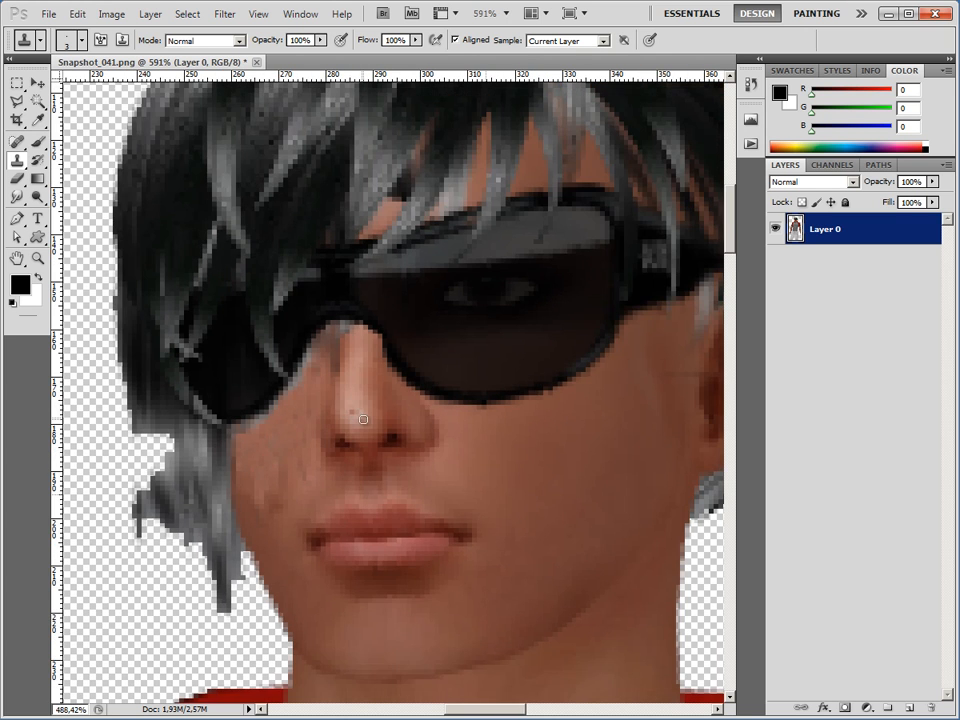
scroll(363, 427, down, 1)
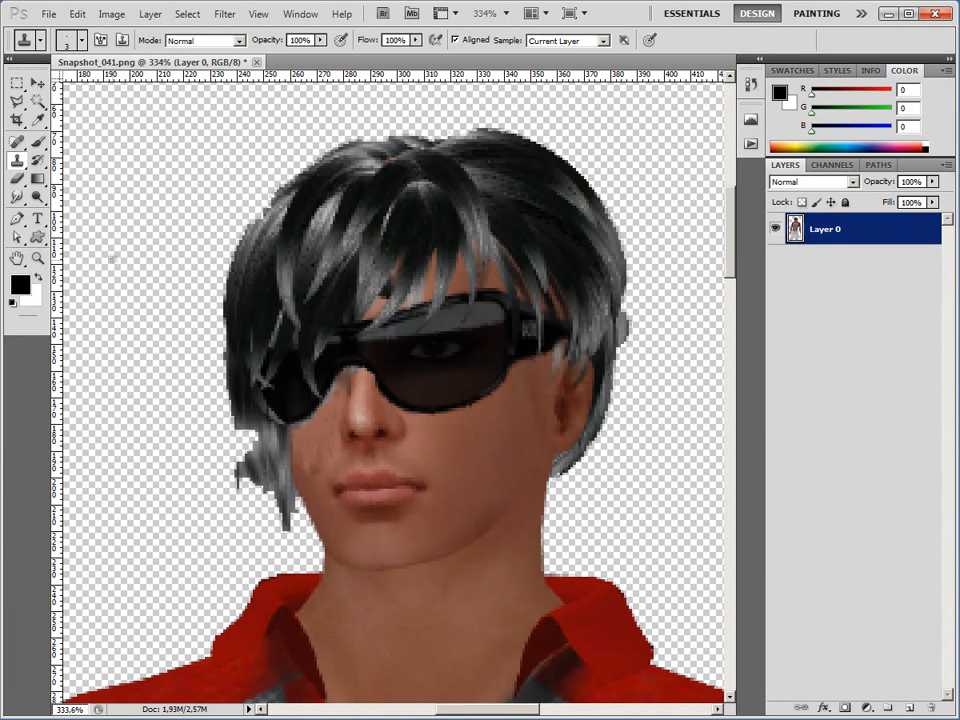
Outline the retouched cheek with the Polygonal Lasso, soften it with a Gaussian Blur of 3.0 pixels radius, and deselect
click(19, 102)
scroll(284, 444, up, 3)
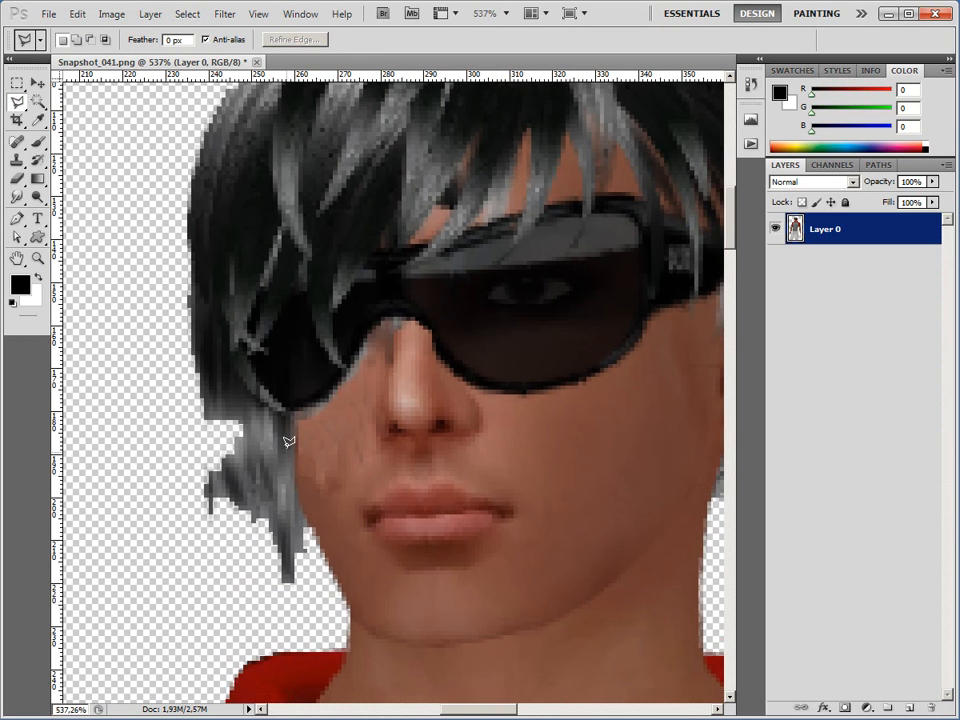
scroll(287, 447, up, 2)
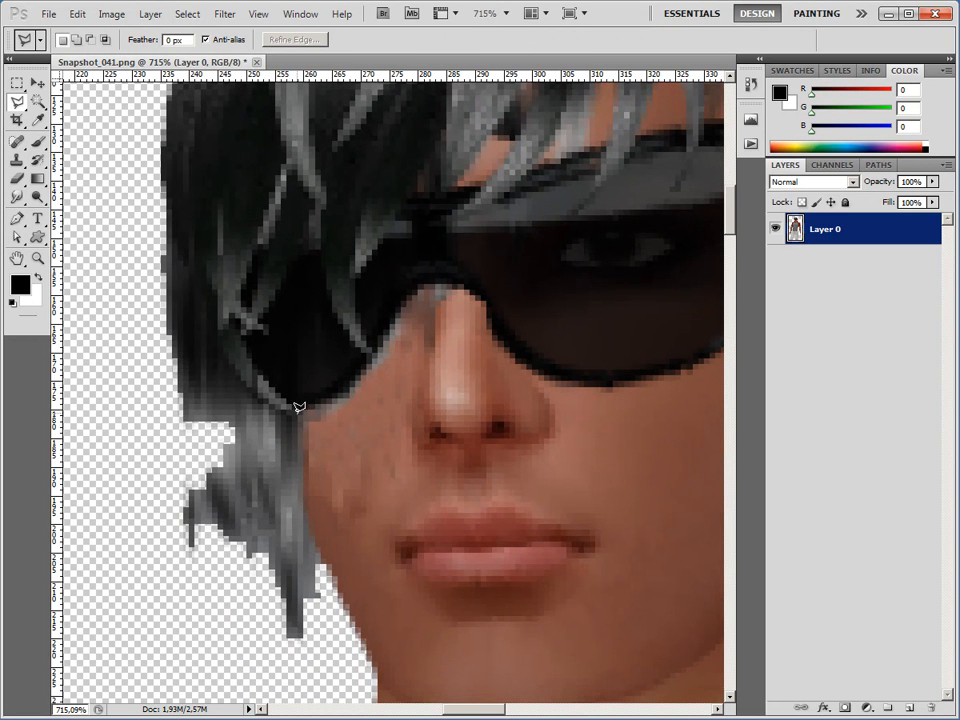
click(307, 419)
click(307, 430)
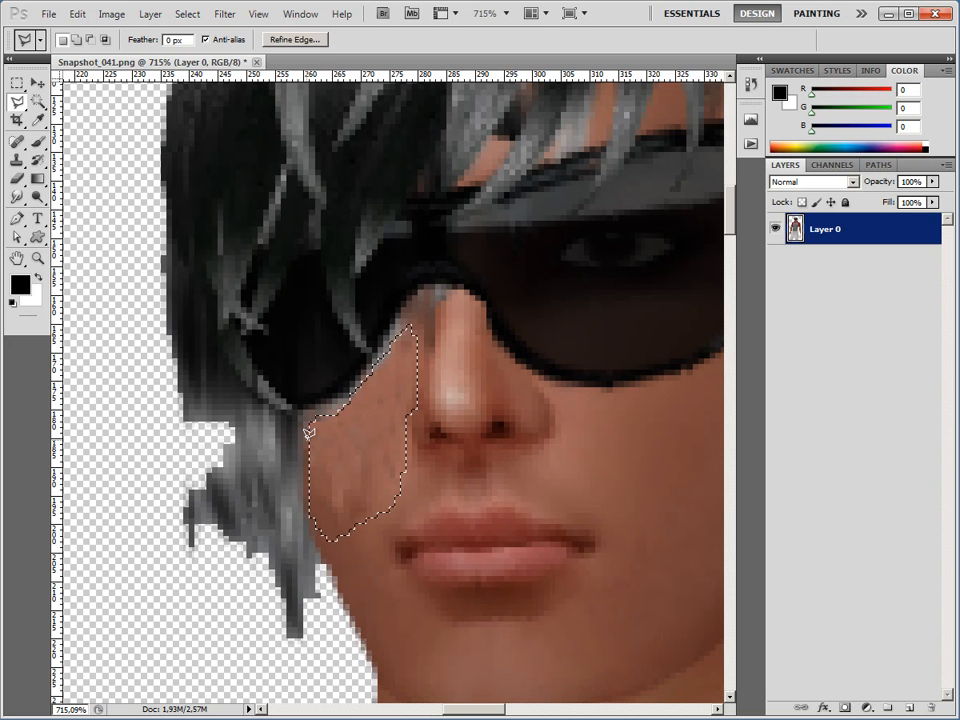
click(227, 18)
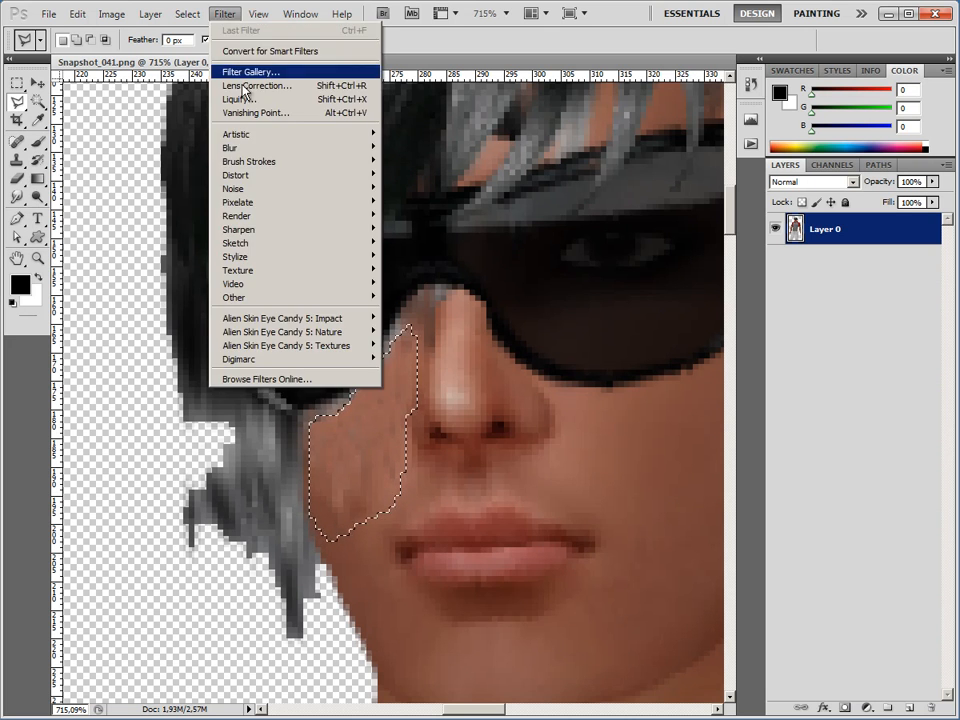
mouse_move(244, 148)
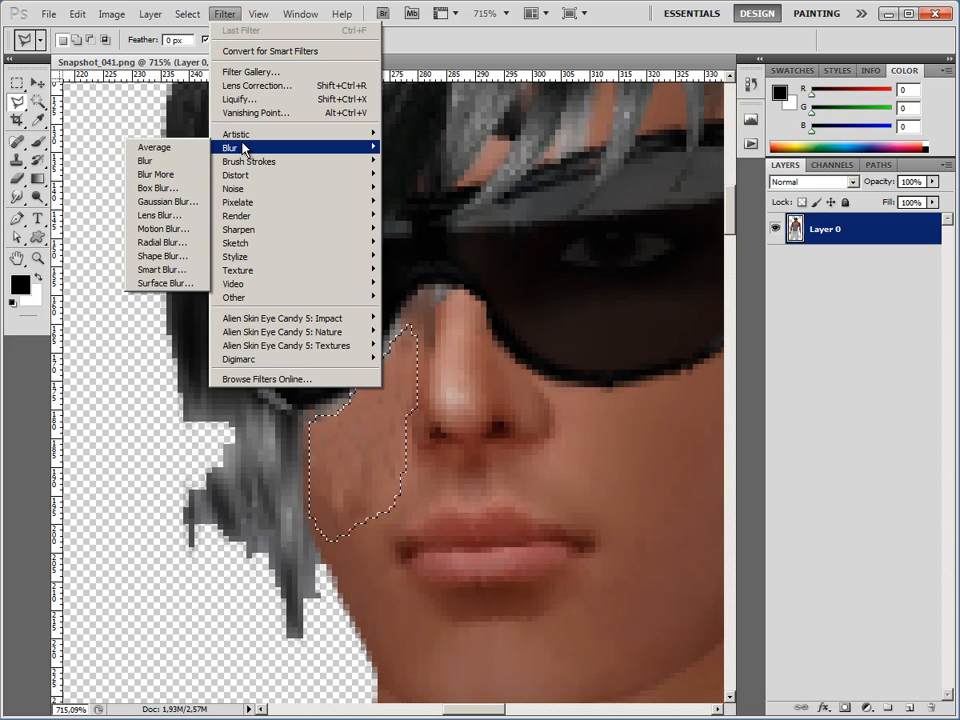
click(185, 203)
drag(938, 197, 640, 133)
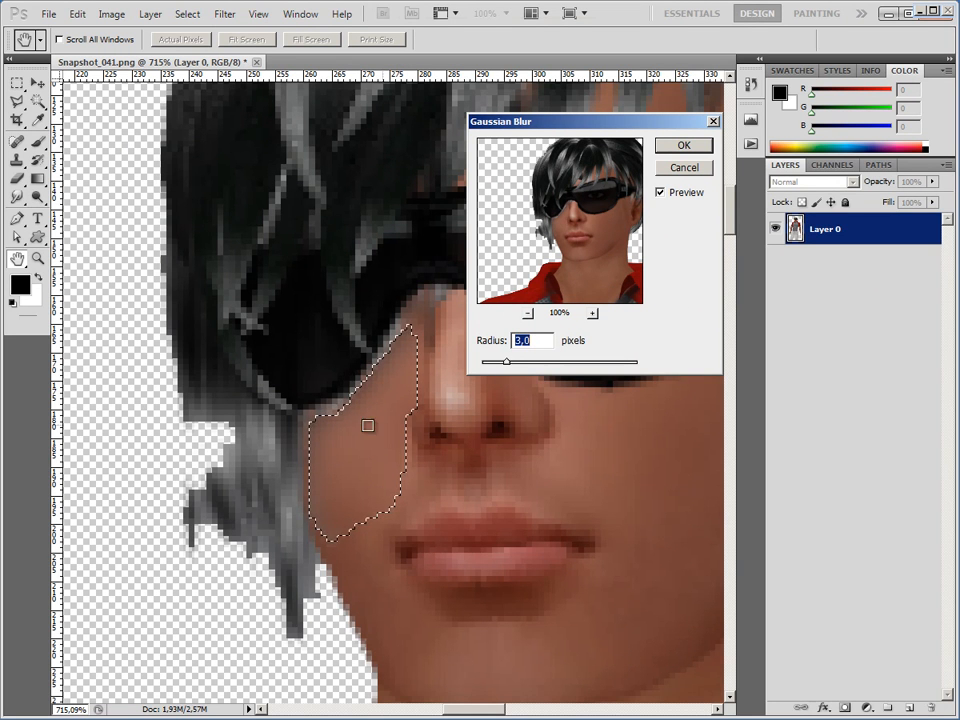
click(682, 149)
key(ctrl+d)
scroll(637, 300, down, 2)
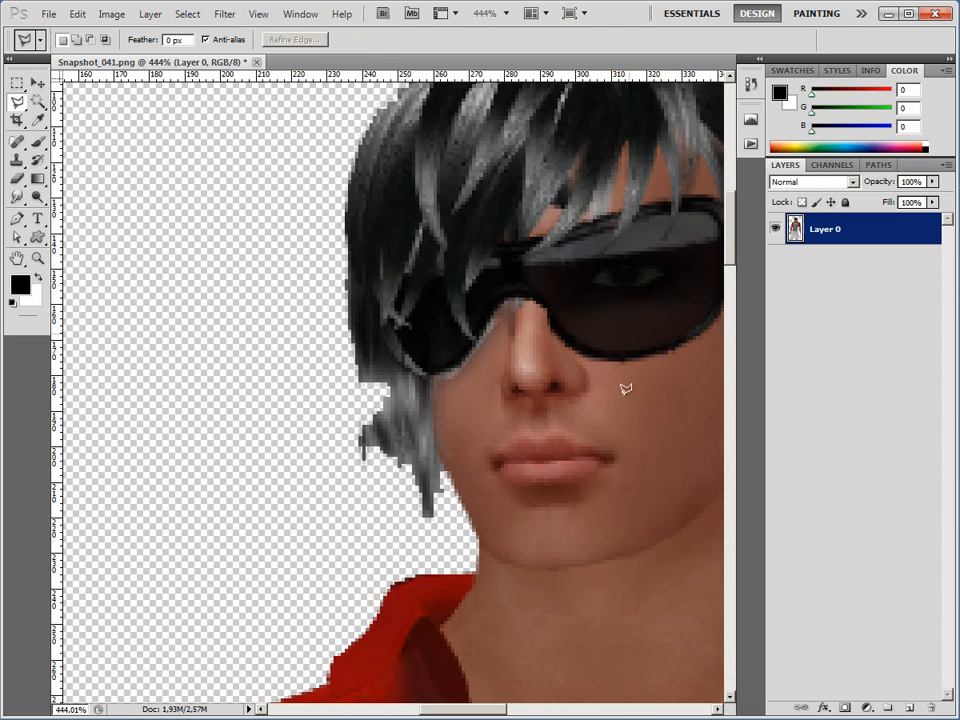
scroll(628, 446, down, 2)
scroll(628, 446, down, 3)
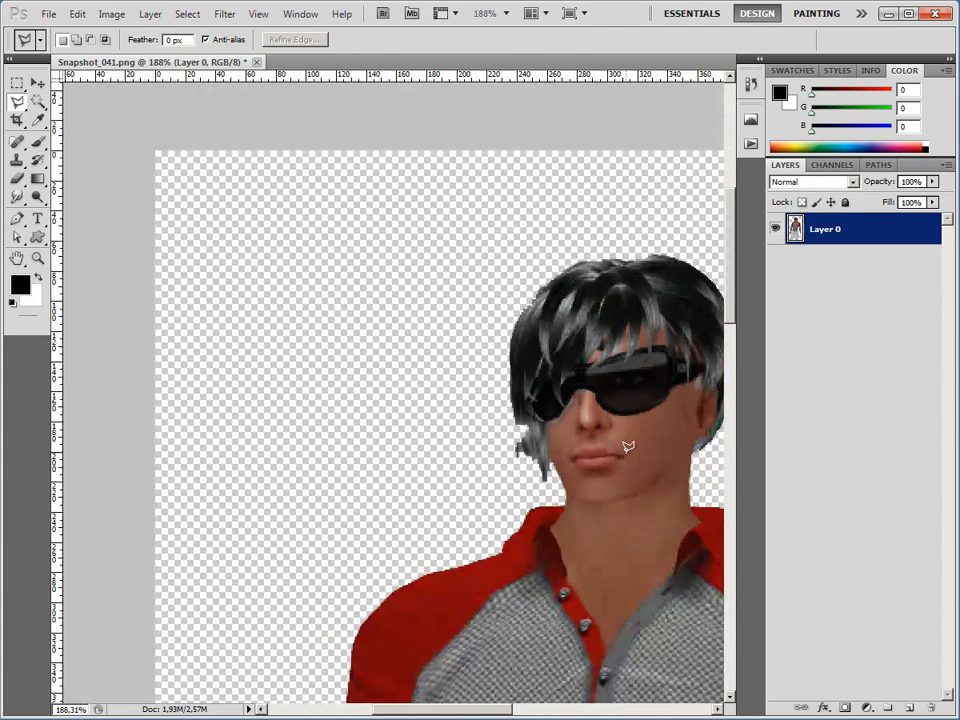
Clone neighboring gray hair with the Clone Stamp to fill the notch in the hair's outer edge, just below the sunglasses beside the cheek
scroll(628, 446, down, 2)
scroll(554, 505, down, 1)
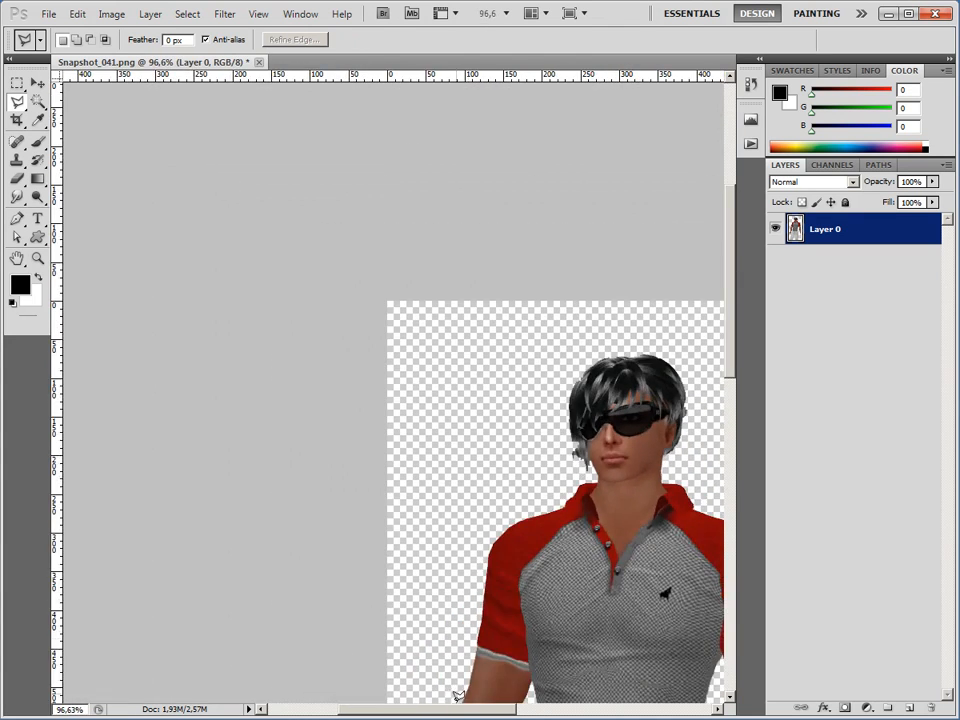
drag(467, 713, 517, 709)
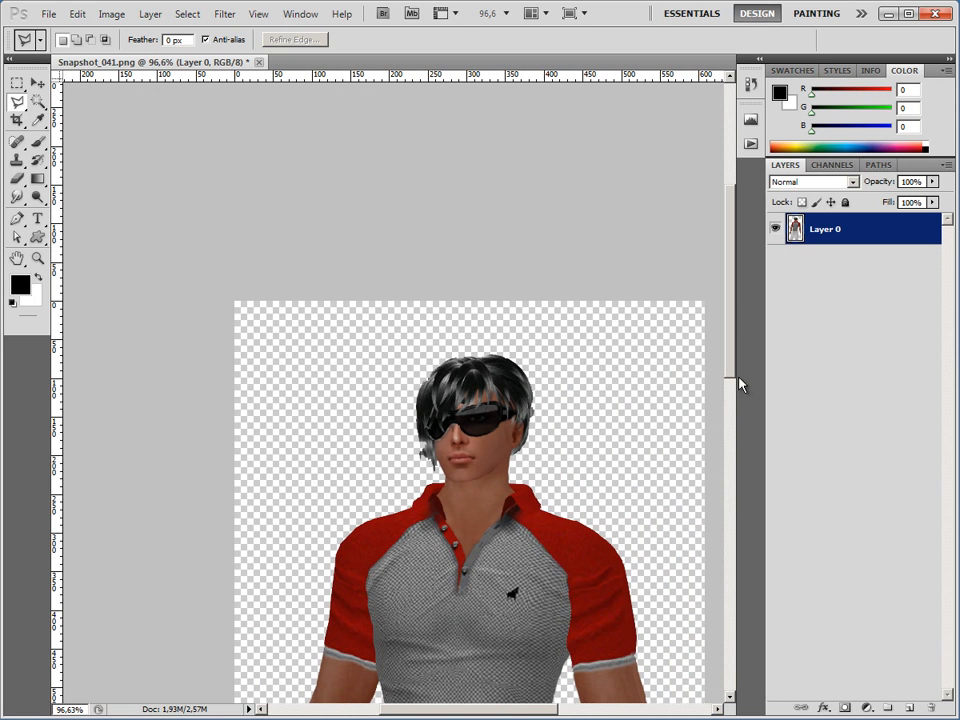
drag(731, 367, 731, 439)
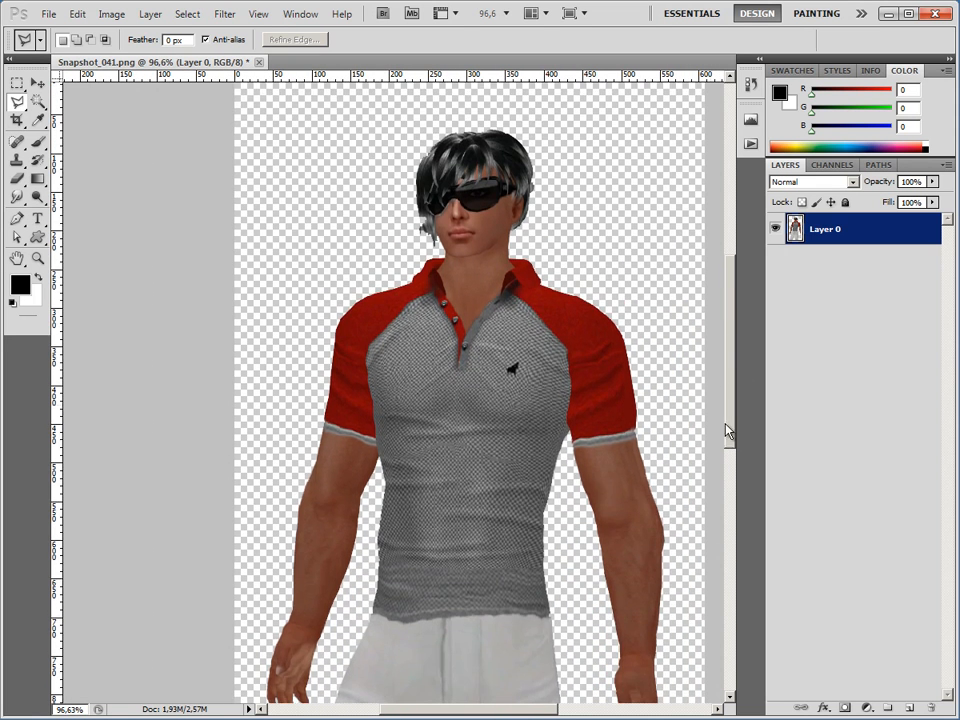
scroll(707, 386, down, 2)
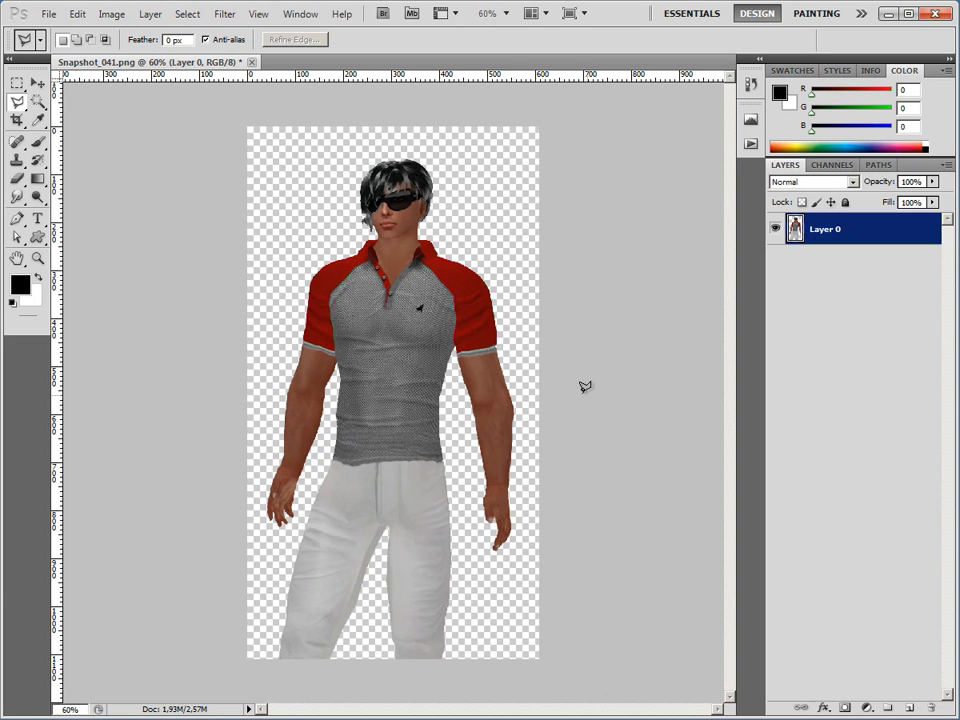
scroll(295, 180, up, 4)
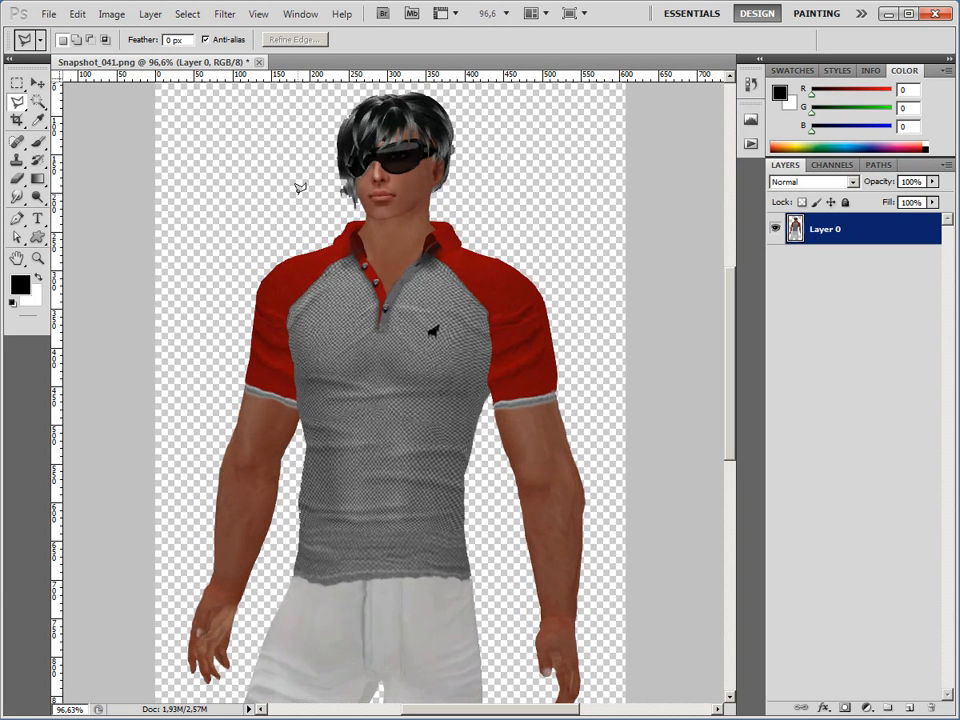
scroll(305, 185, up, 5)
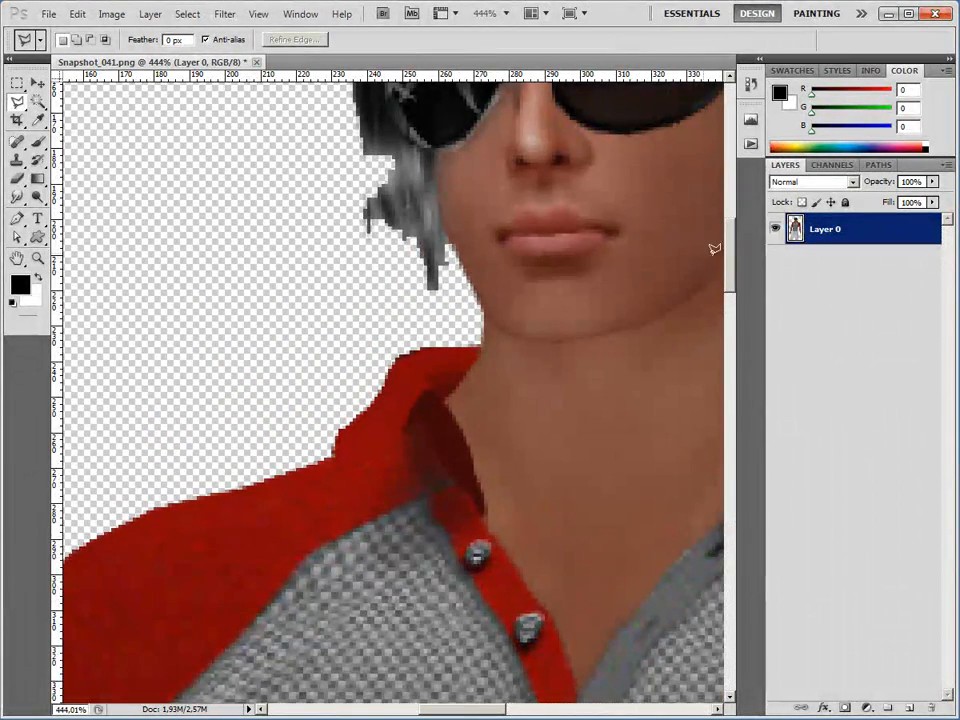
drag(733, 267, 733, 230)
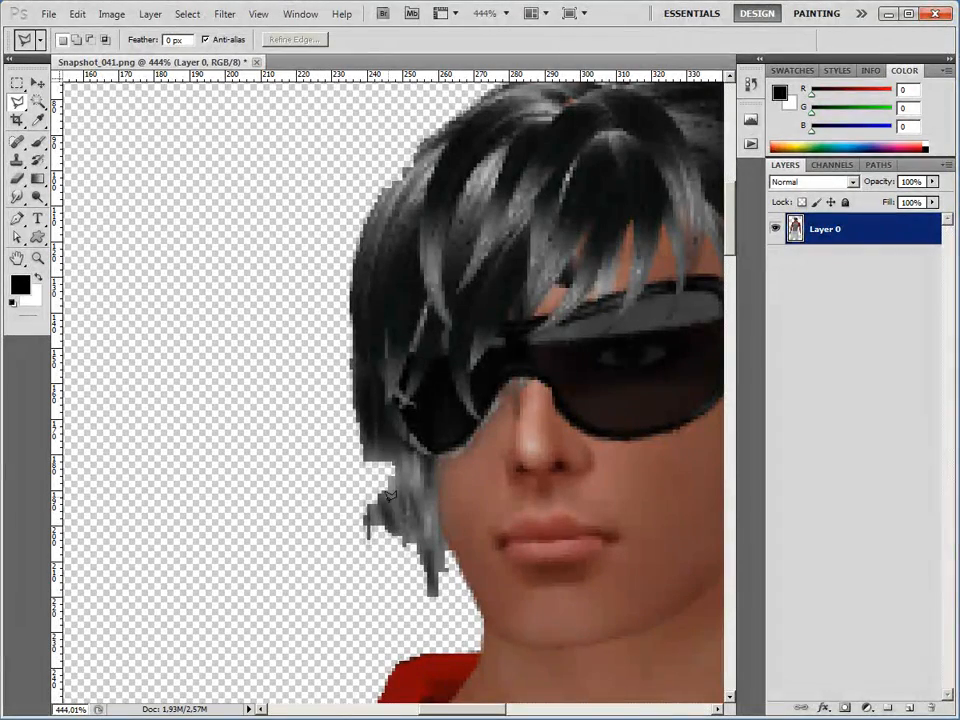
click(17, 160)
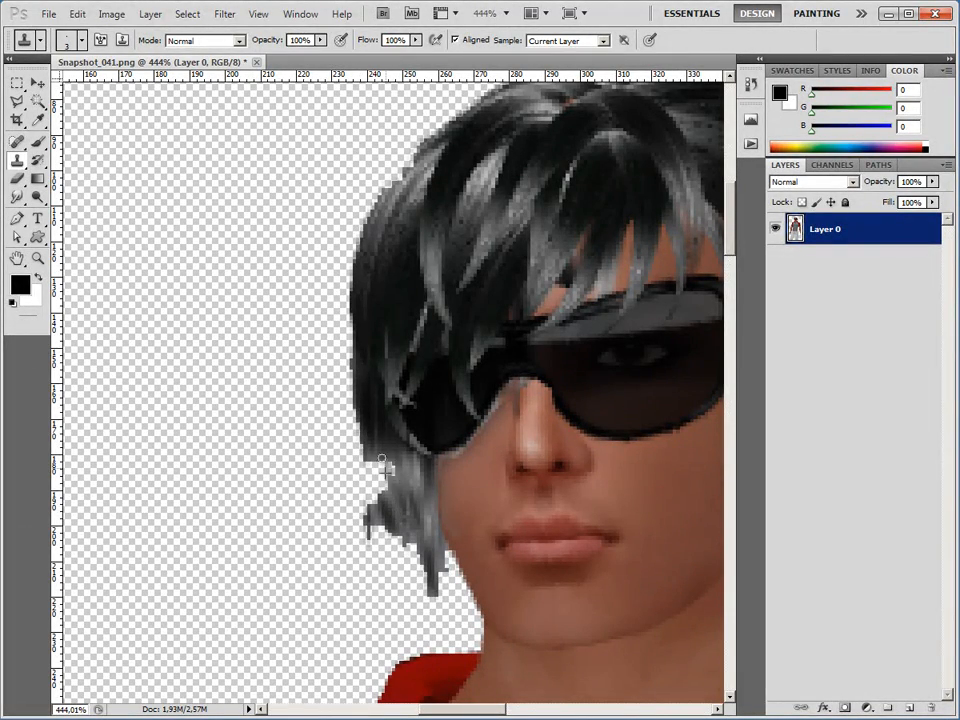
alt+click(398, 514)
mouse_move(376, 498)
mouse_down()
mouse_move(386, 485)
mouse_move(370, 470)
mouse_up()
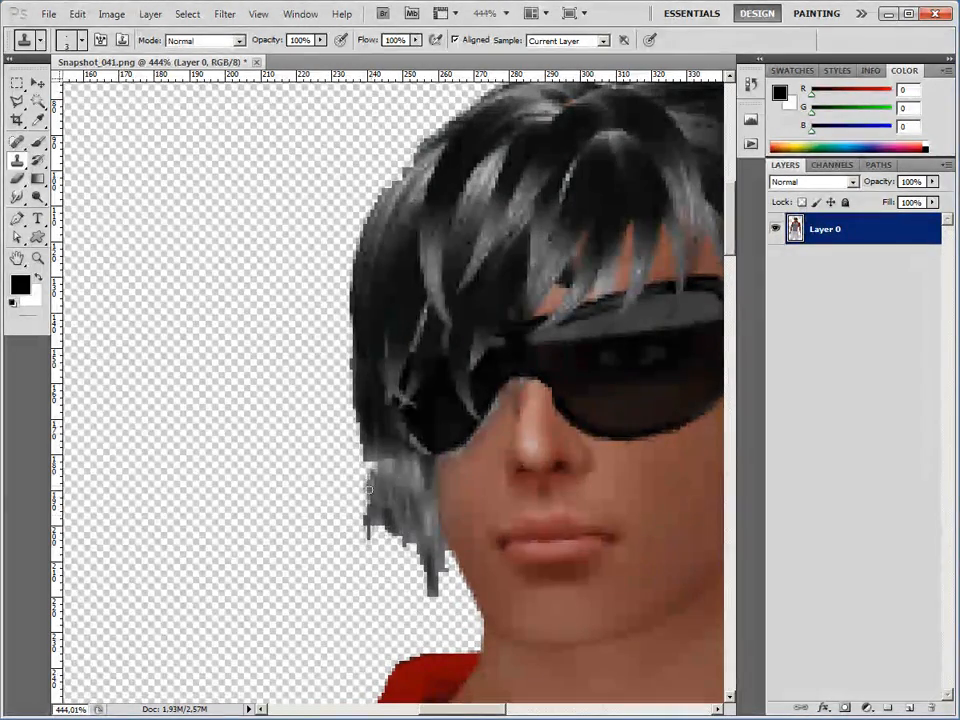
alt+click(405, 508)
mouse_move(372, 488)
mouse_down()
mouse_move(366, 458)
mouse_move(399, 458)
mouse_up()
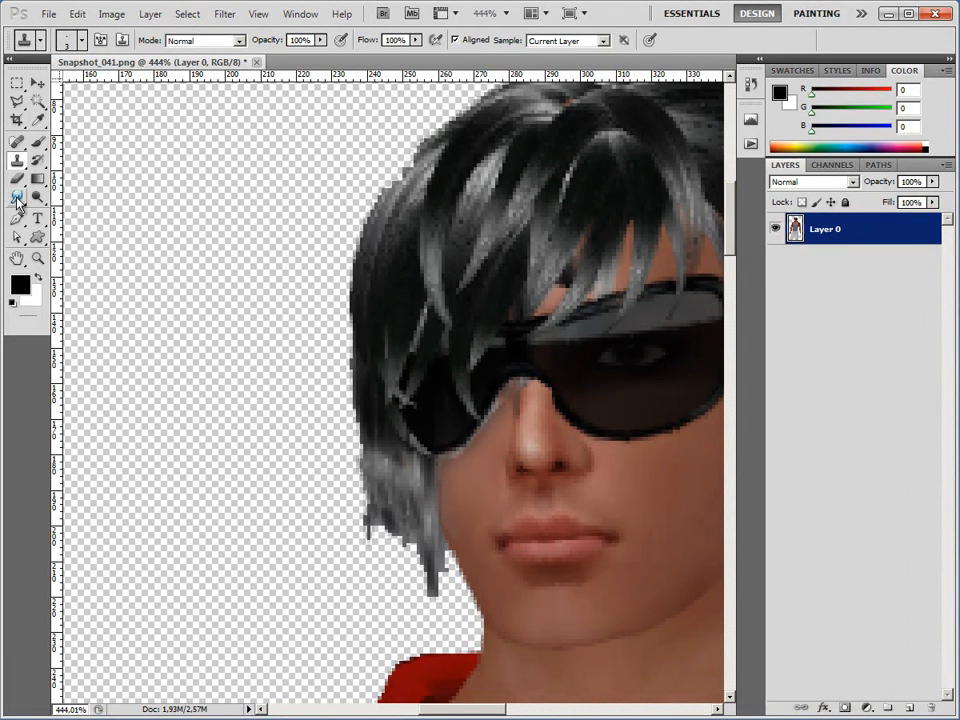
Smudge the jagged outer edge and lower tips of the gray hair beside the cheek downward with a 9 px Smudge brush
click(19, 196)
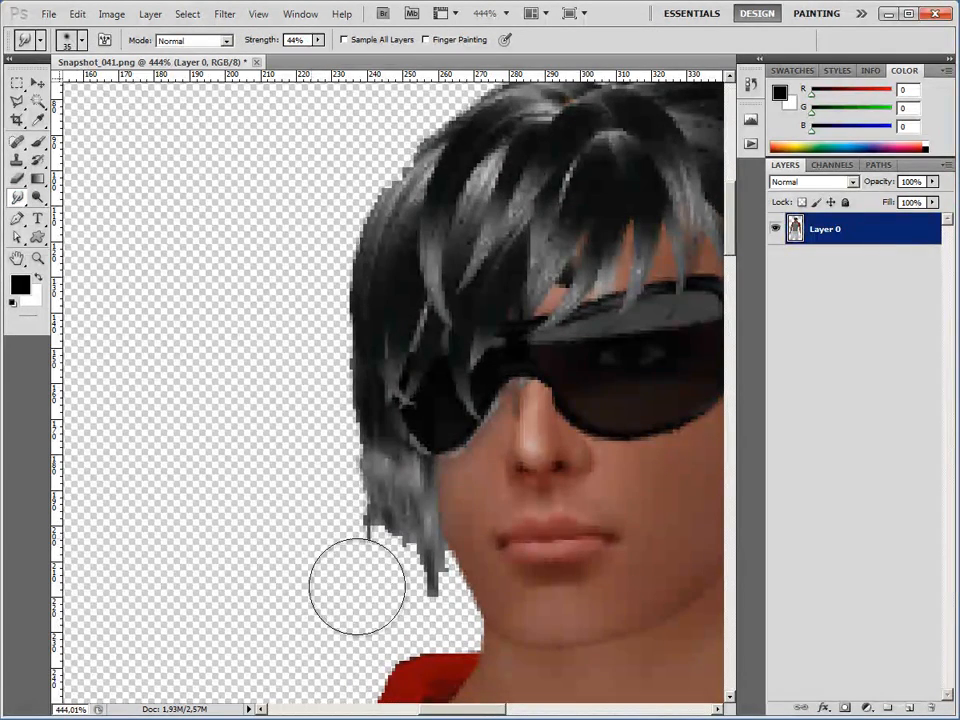
key(bracketleft)
key(bracketleft)
key(bracketleft)
key(bracketleft)
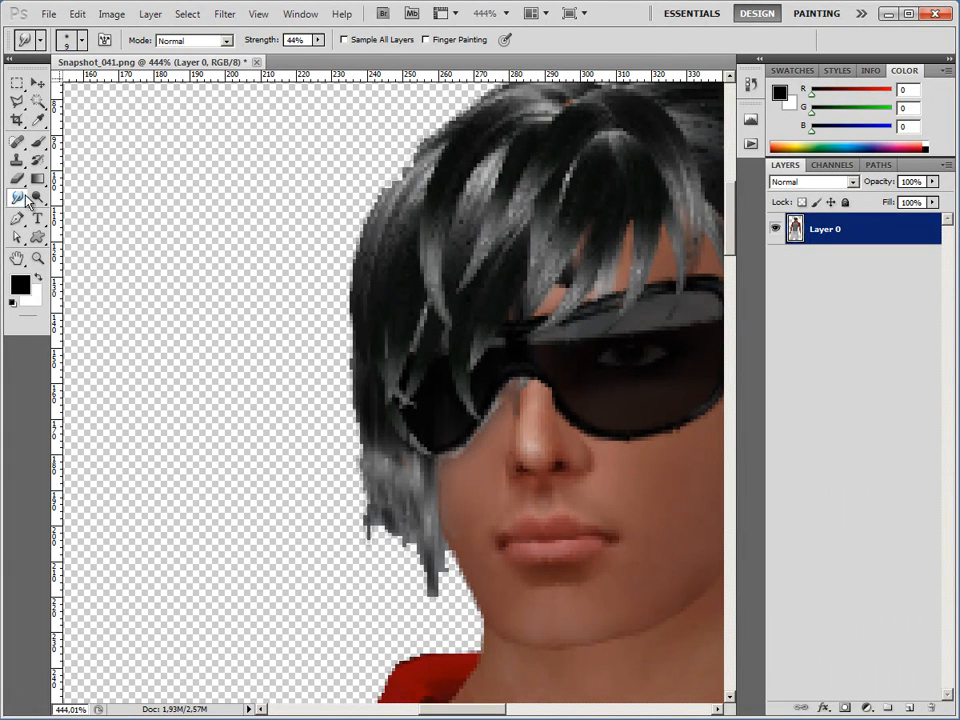
mouse_move(378, 521)
mouse_down()
mouse_move(366, 558)
mouse_move(391, 527)
mouse_move(393, 571)
mouse_move(403, 530)
mouse_move(417, 588)
mouse_move(434, 563)
mouse_move(451, 594)
mouse_move(436, 570)
mouse_move(424, 604)
mouse_up()
mouse_move(409, 547)
mouse_down()
mouse_move(403, 586)
mouse_move(406, 577)
mouse_up()
drag(372, 471, 361, 530)
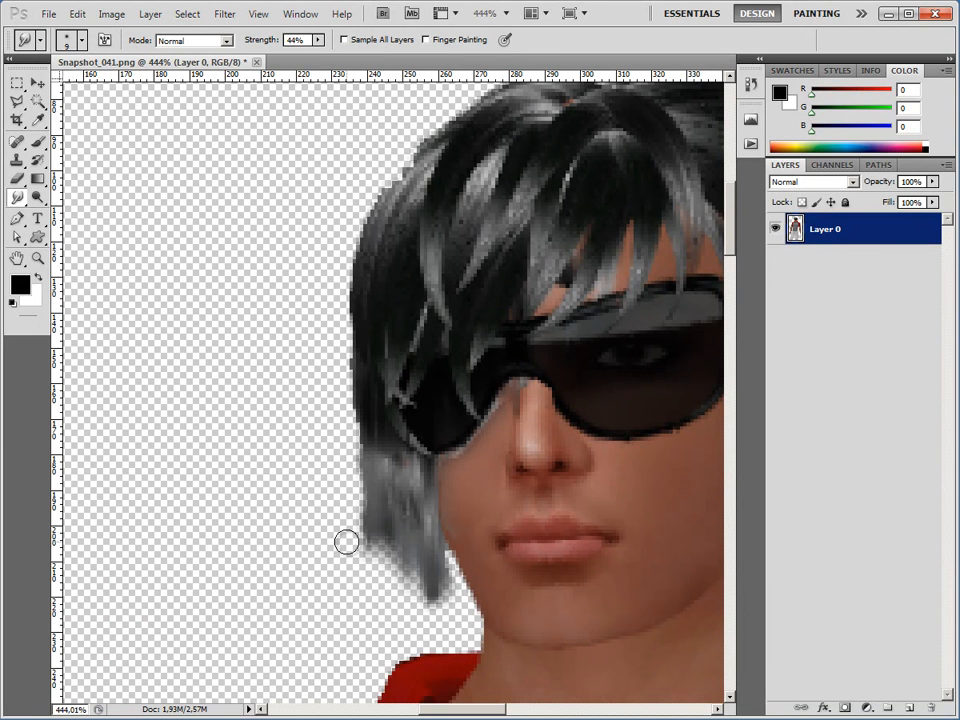
scroll(446, 487, down, 7)
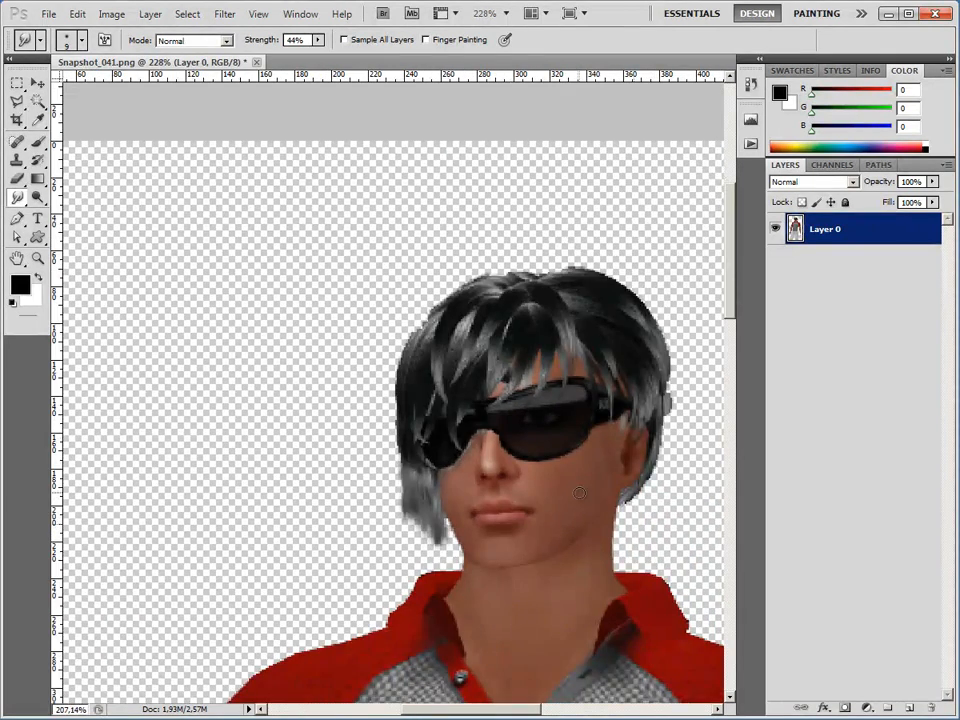
scroll(579, 492, down, 5)
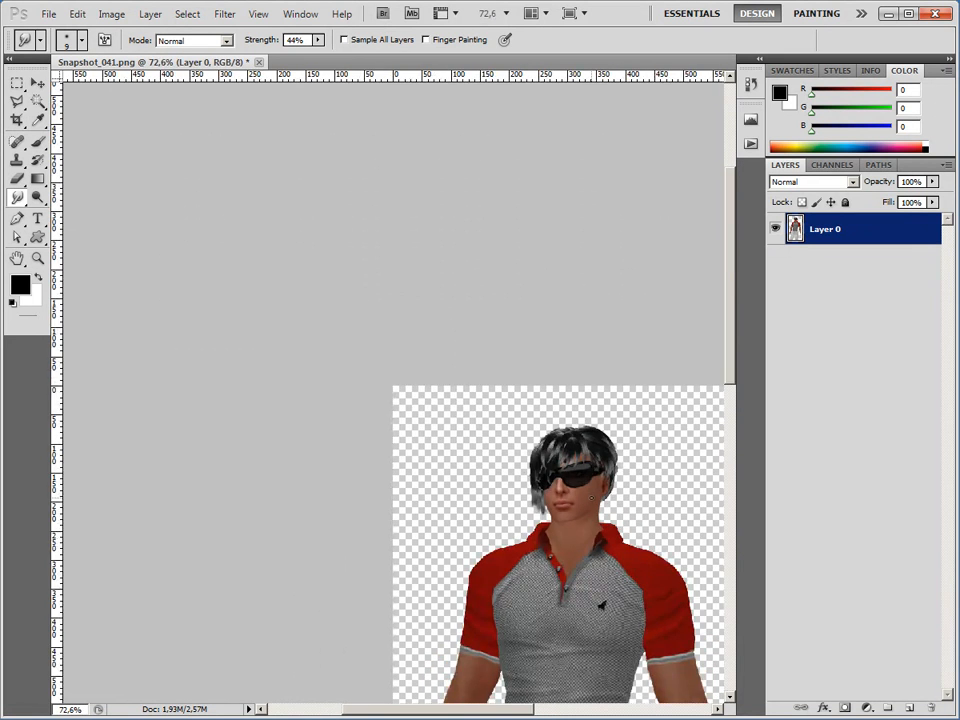
scroll(600, 470, down, 1)
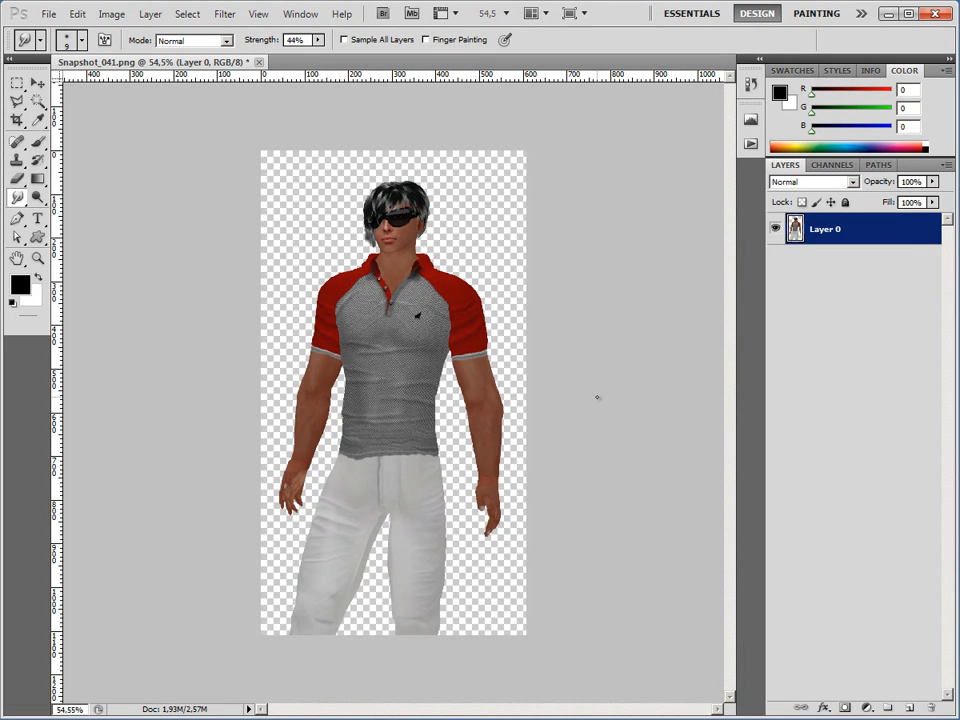